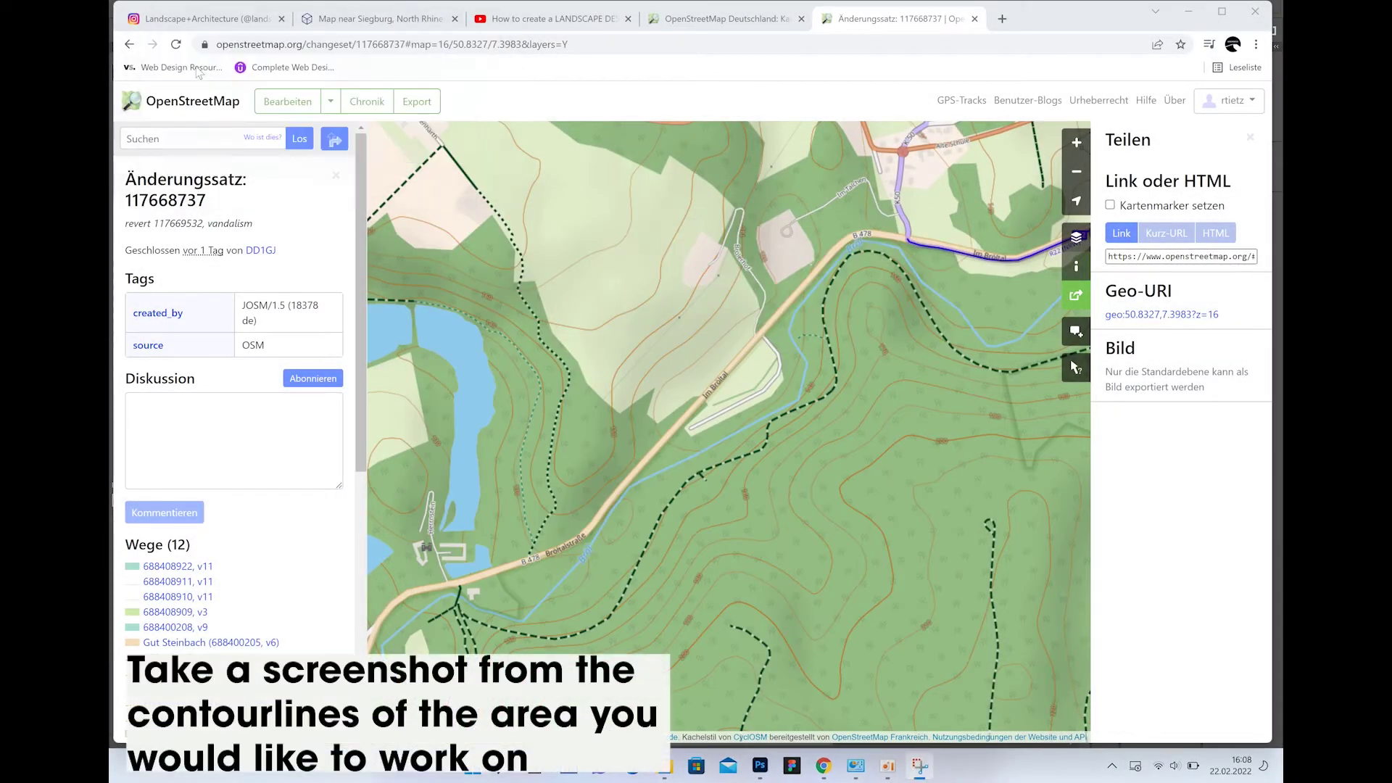
Snip the contour-line area of the wooded river valley from OpenStreetMap
{"action": "key", "text": "super+shift+s"}
{"action": "left_click_drag", "start_coordinate": [430, 711], "coordinate": [917, 311]}
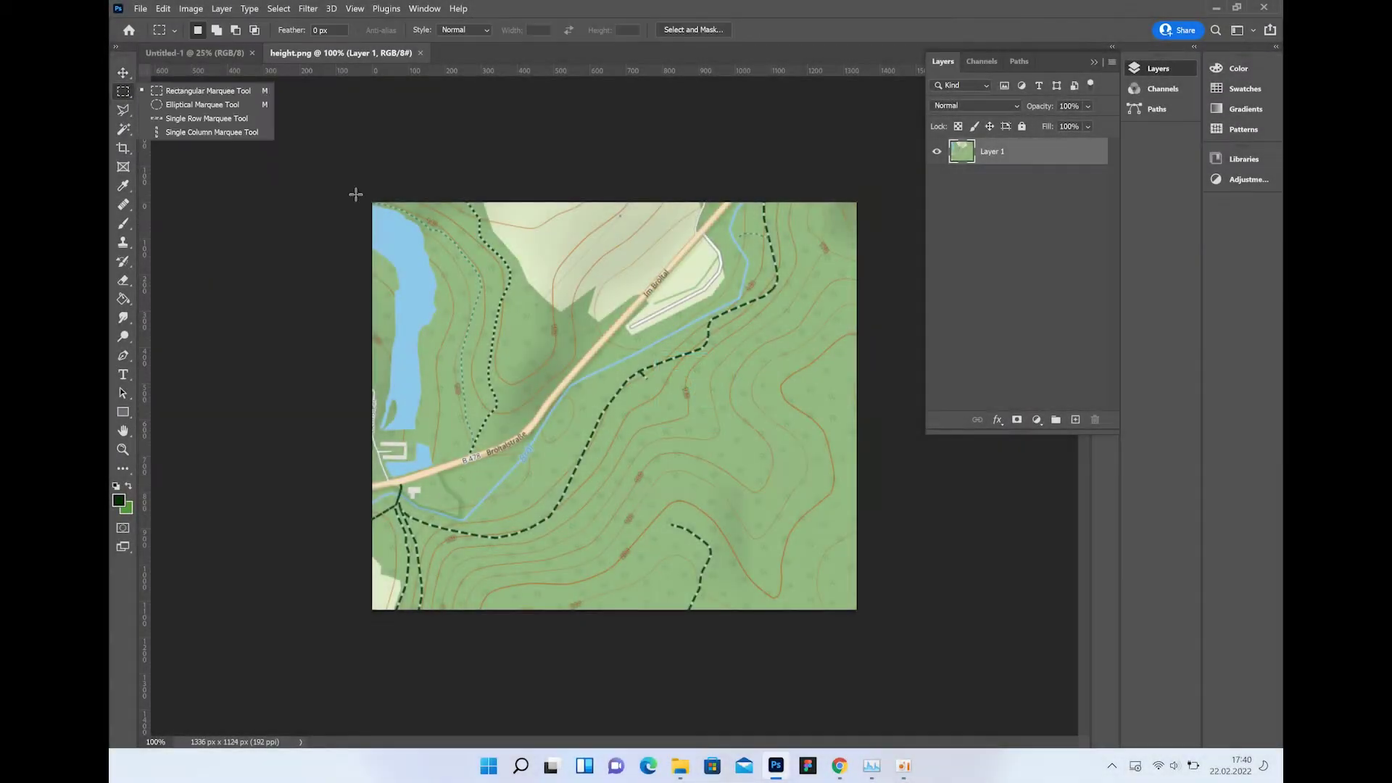
Paste the map snip into the new document, enlarge it to about 446%, and switch to black
{"action": "key", "text": "ctrl+a"}
{"action": "key", "text": "ctrl+c"}
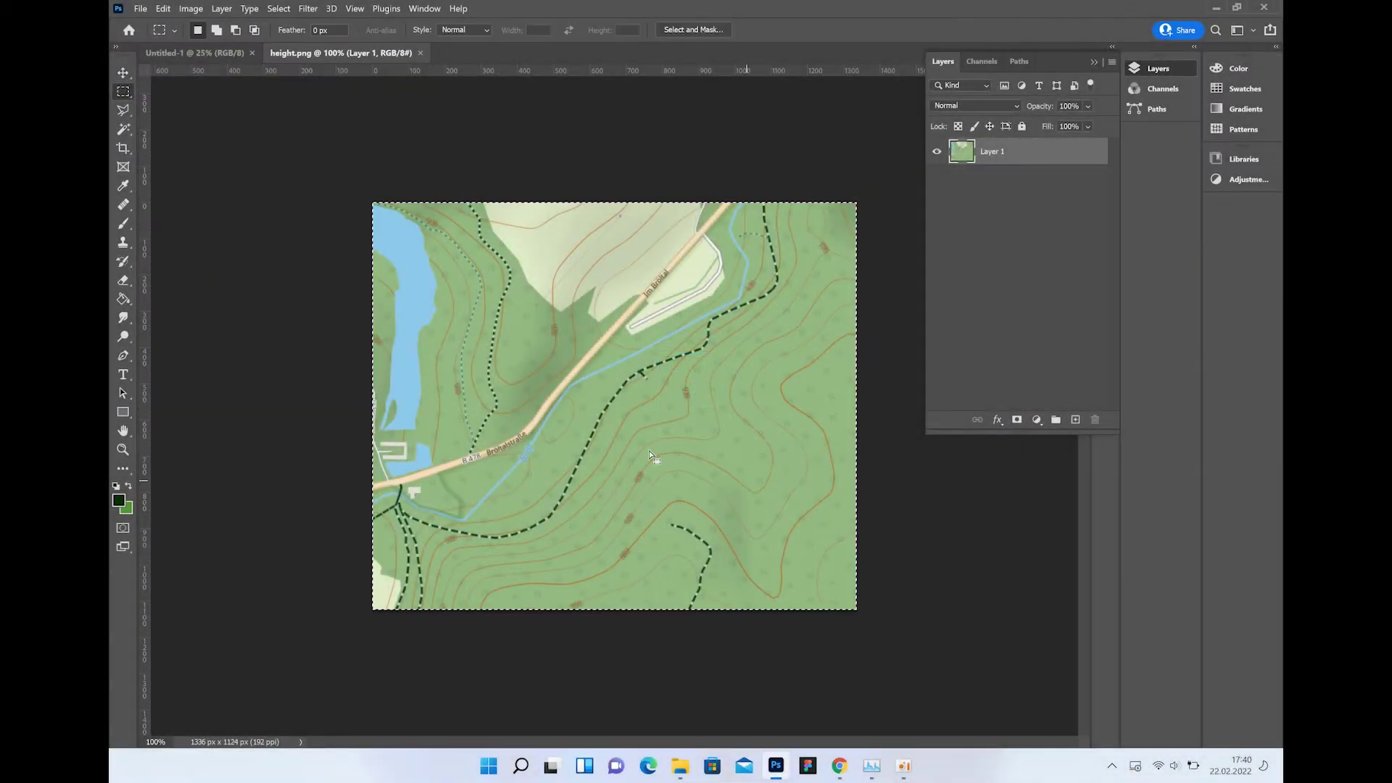
{"action": "key", "text": "ctrl+Tab"}
{"action": "key", "text": "ctrl+v"}
{"action": "key", "text": "ctrl+t"}
{"action": "left_click_drag", "start_coordinate": [674, 256], "coordinate": [876, 476]}
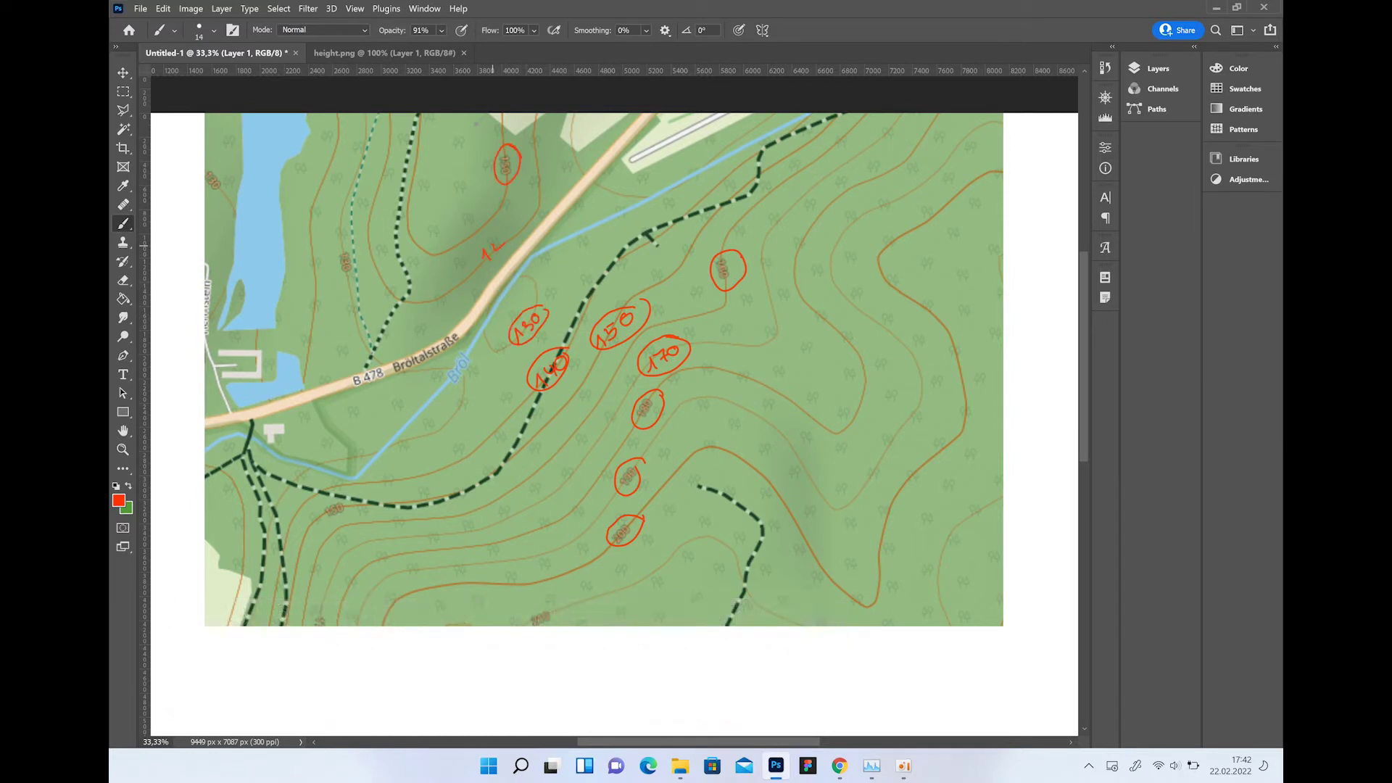
{"action": "left_click", "coordinate": [118, 500]}
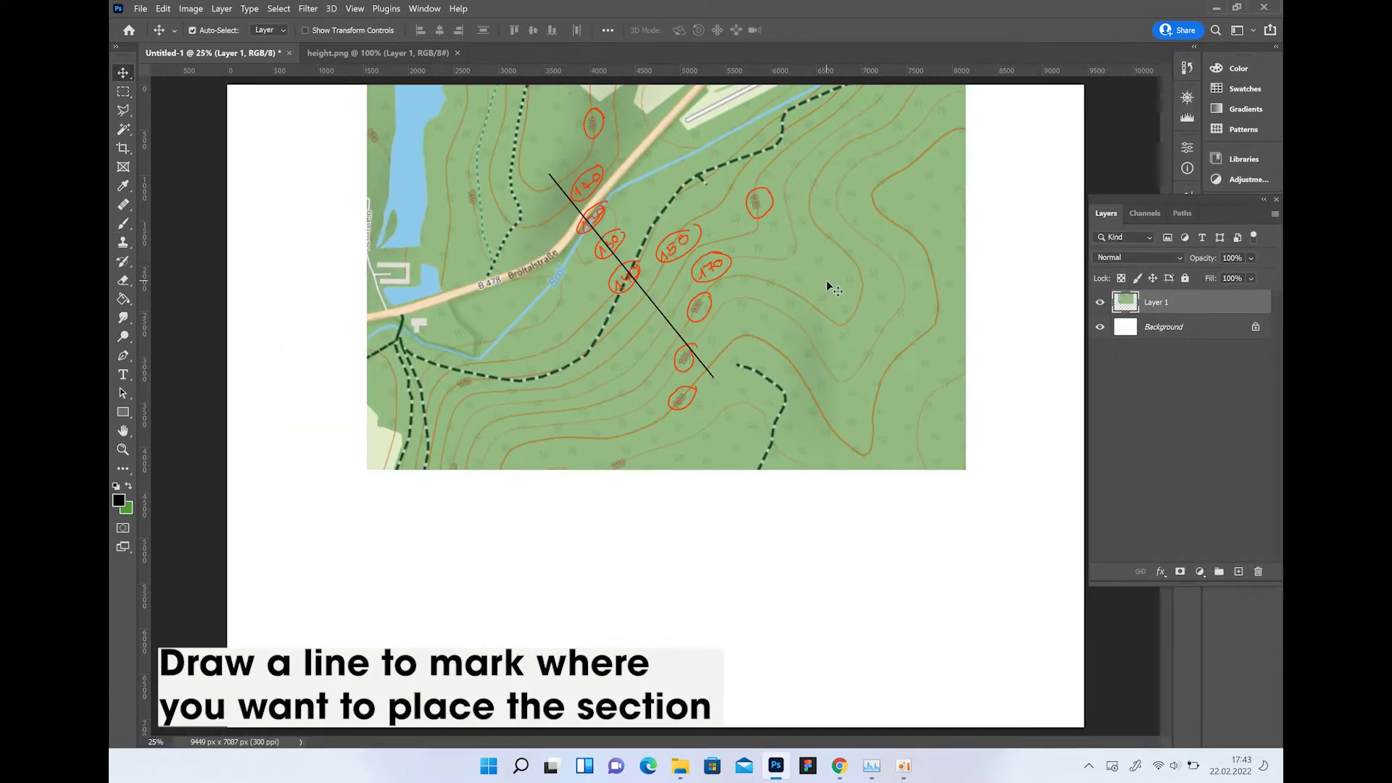
Add a horizontal guide and rotate the map so the section line lies along it
{"action": "left_click_drag", "start_coordinate": [763, 75], "coordinate": [763, 201]}
{"action": "left_click_drag", "start_coordinate": [968, 475], "coordinate": [718, 241]}
{"action": "key", "text": "Return"}
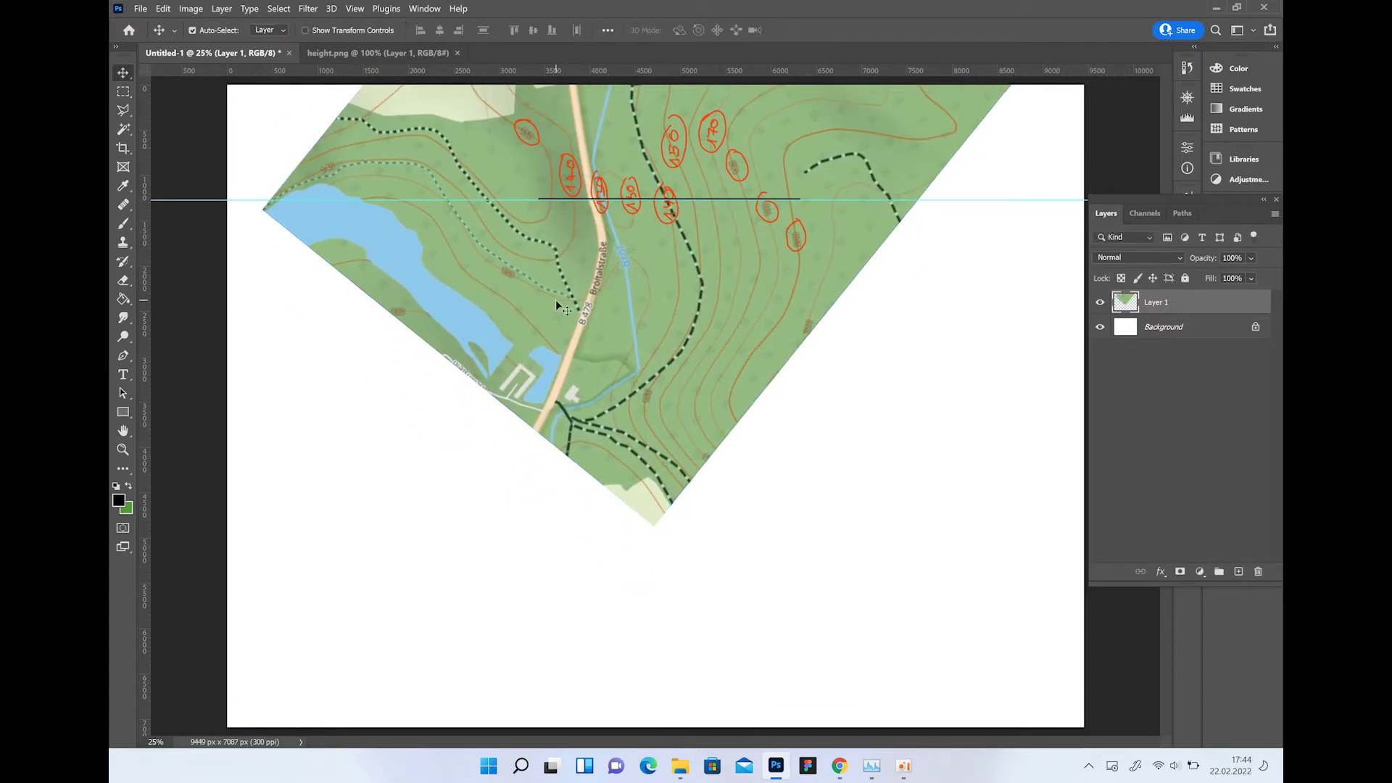
Trim the map to a rectangle around the section line by deleting everything outside it
{"action": "key", "text": "m"}
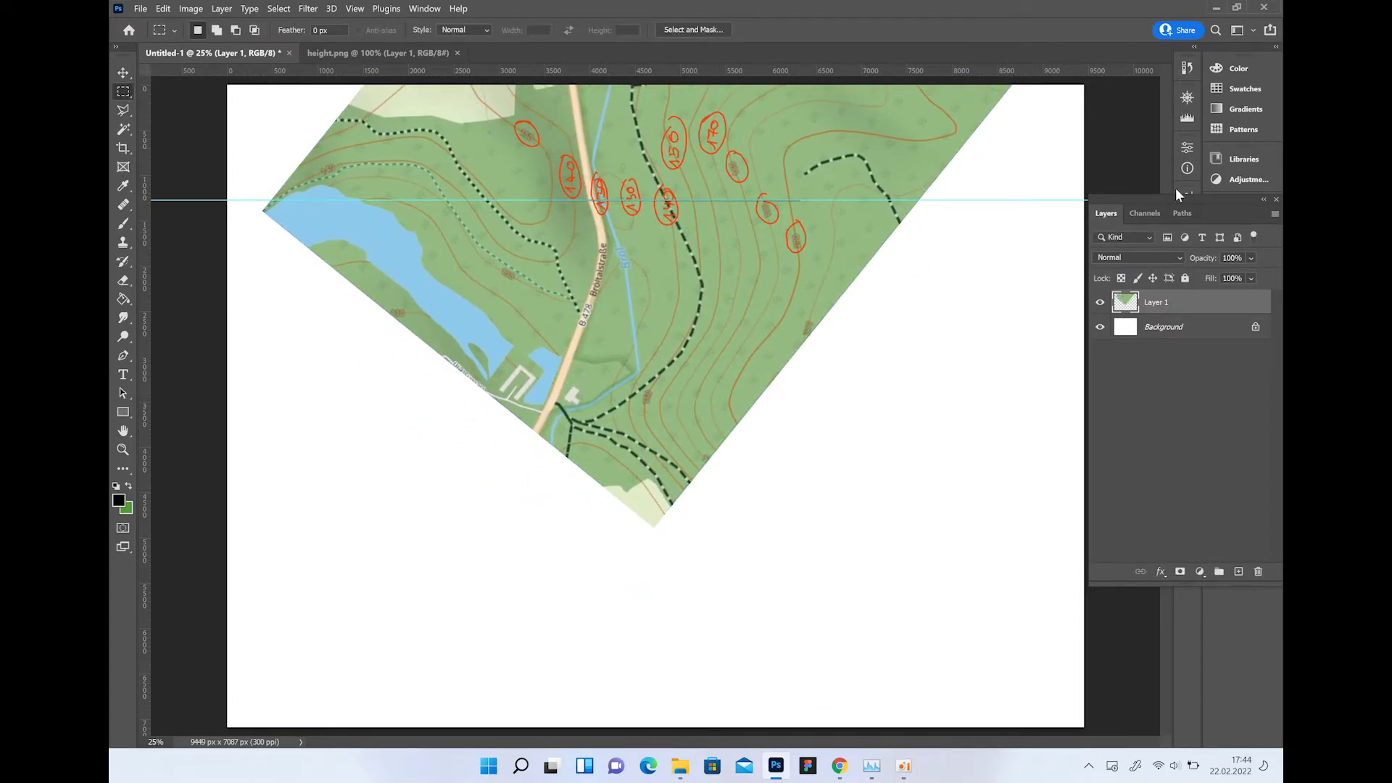
{"action": "left_click", "coordinate": [1178, 190]}
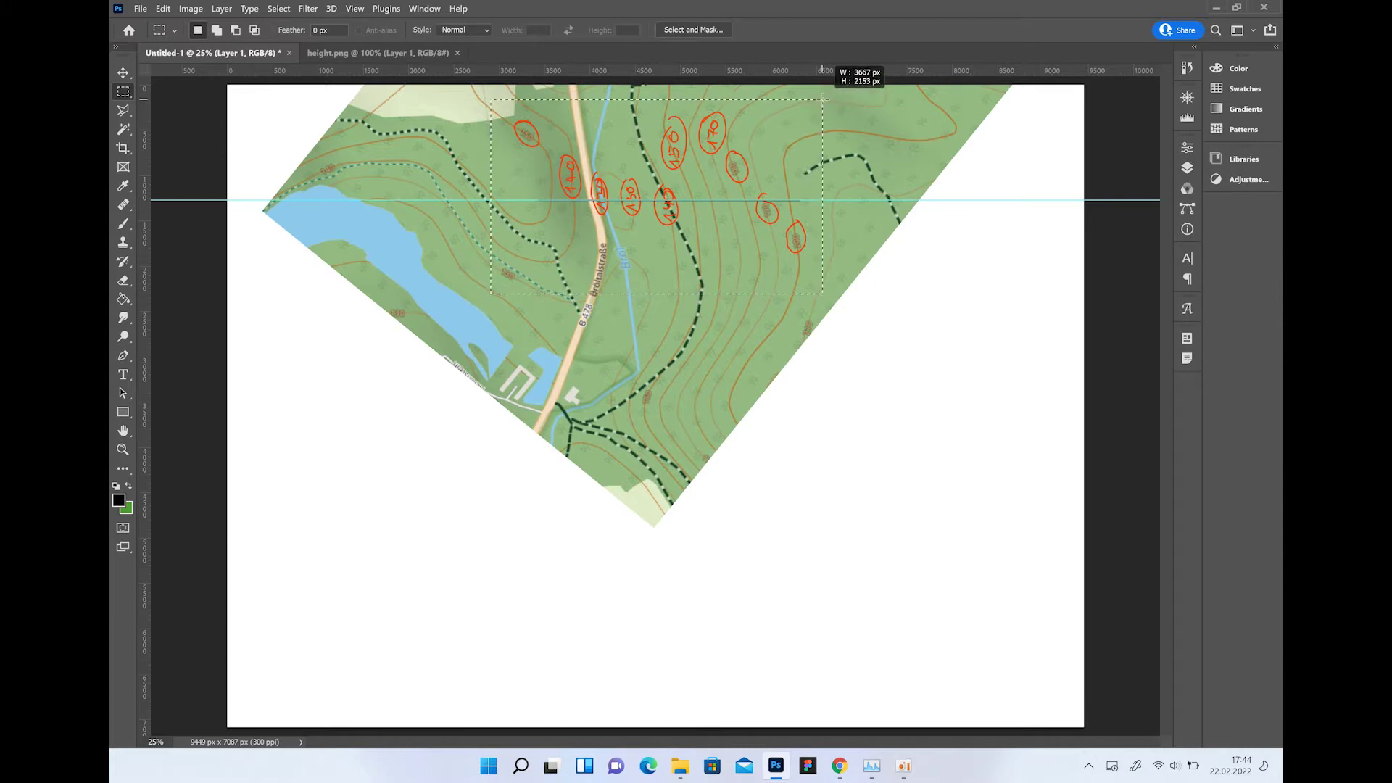
{"action": "key", "text": "Delete"}
{"action": "left_click", "coordinate": [279, 8]}
{"action": "left_click", "coordinate": [290, 50]}
{"action": "scroll", "coordinate": [656, 109], "scroll_direction": "up", "scroll_amount": 2}
{"action": "key", "text": "v"}
Set the foreground colour to blue for brushing
{"action": "left_click", "coordinate": [118, 499]}
{"action": "left_click", "coordinate": [1163, 153]}
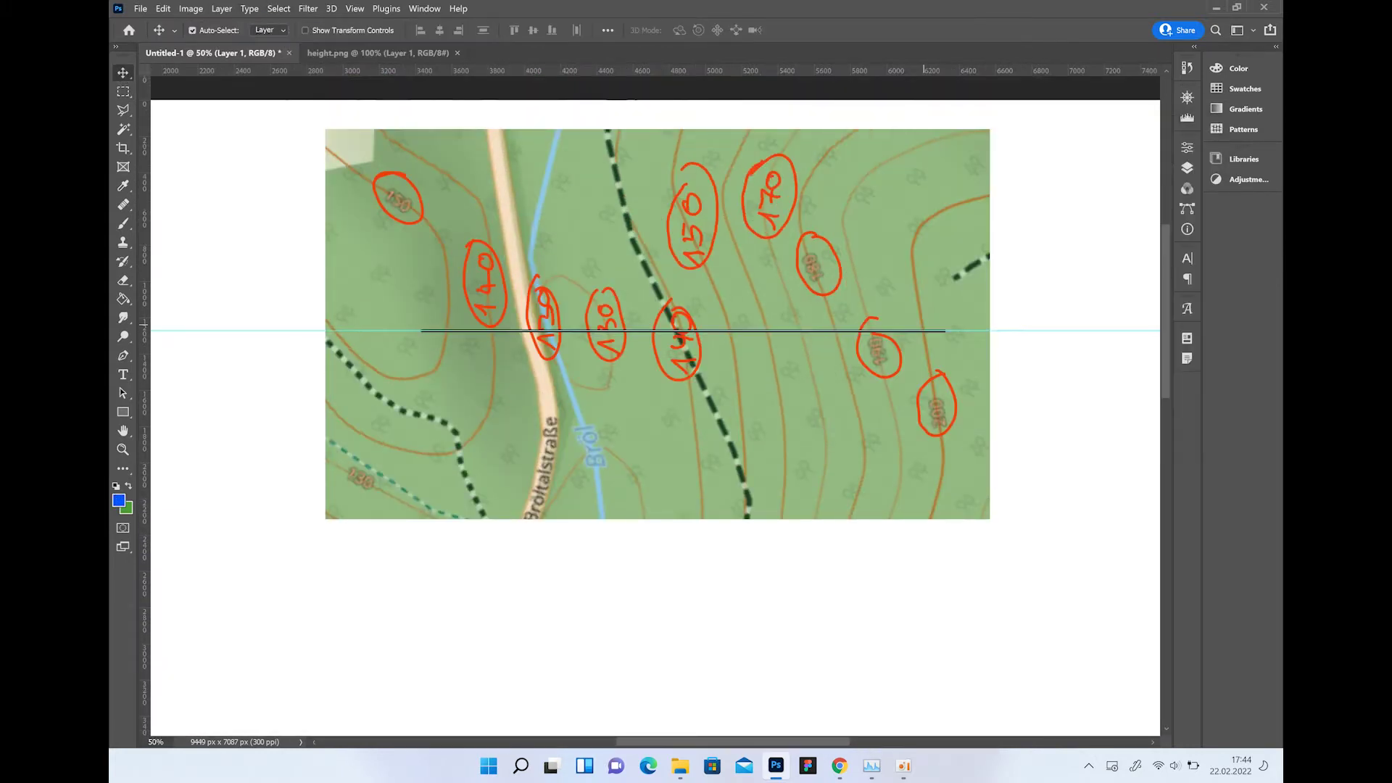
{"action": "key", "text": "b"}
Brush blue ticks at the contour crossings and run vertical guides through each tick
{"action": "mouse_move", "coordinate": [839, 323]}
{"action": "left_mouse_down"}
{"action": "mouse_move", "coordinate": [839, 337]}
{"action": "mouse_move", "coordinate": [801, 338]}
{"action": "left_mouse_up"}
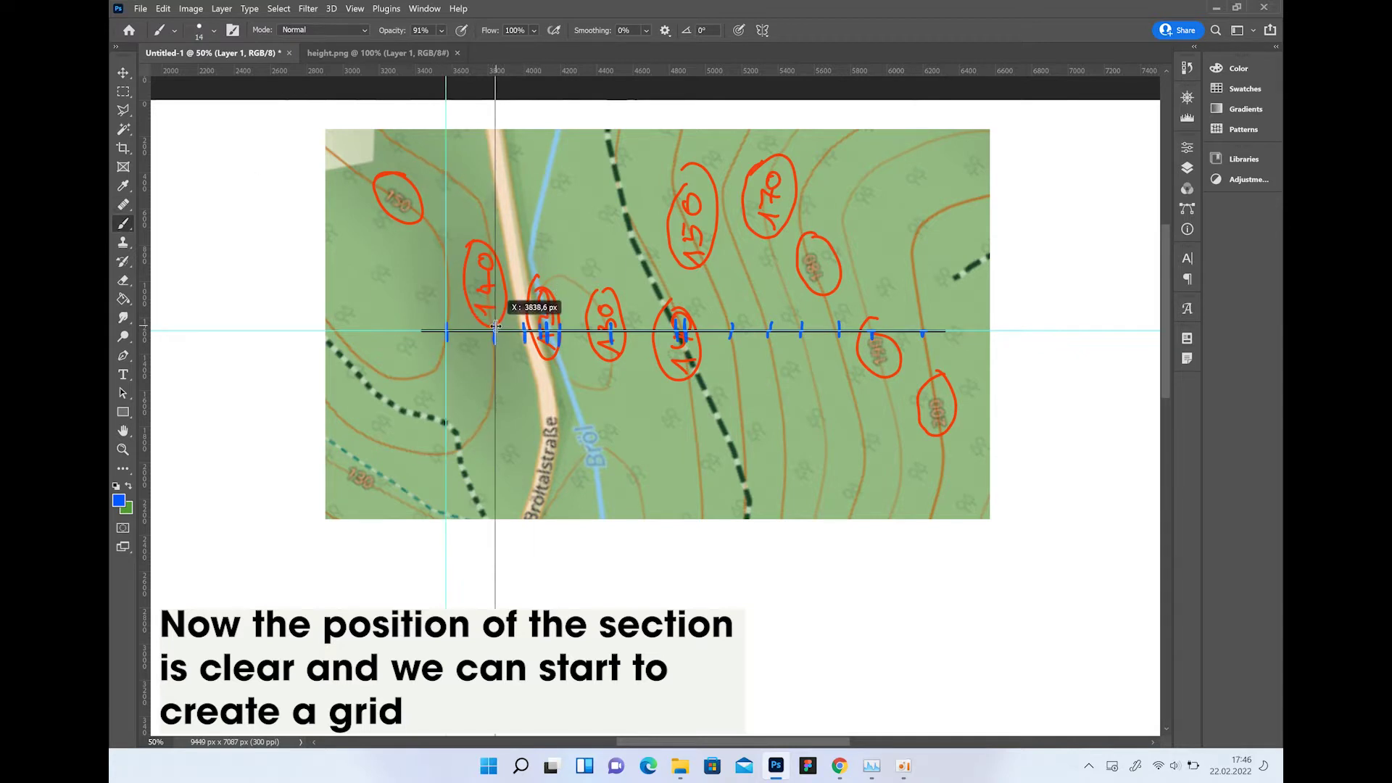
{"action": "left_click_drag", "start_coordinate": [541, 330], "coordinate": [539, 331]}
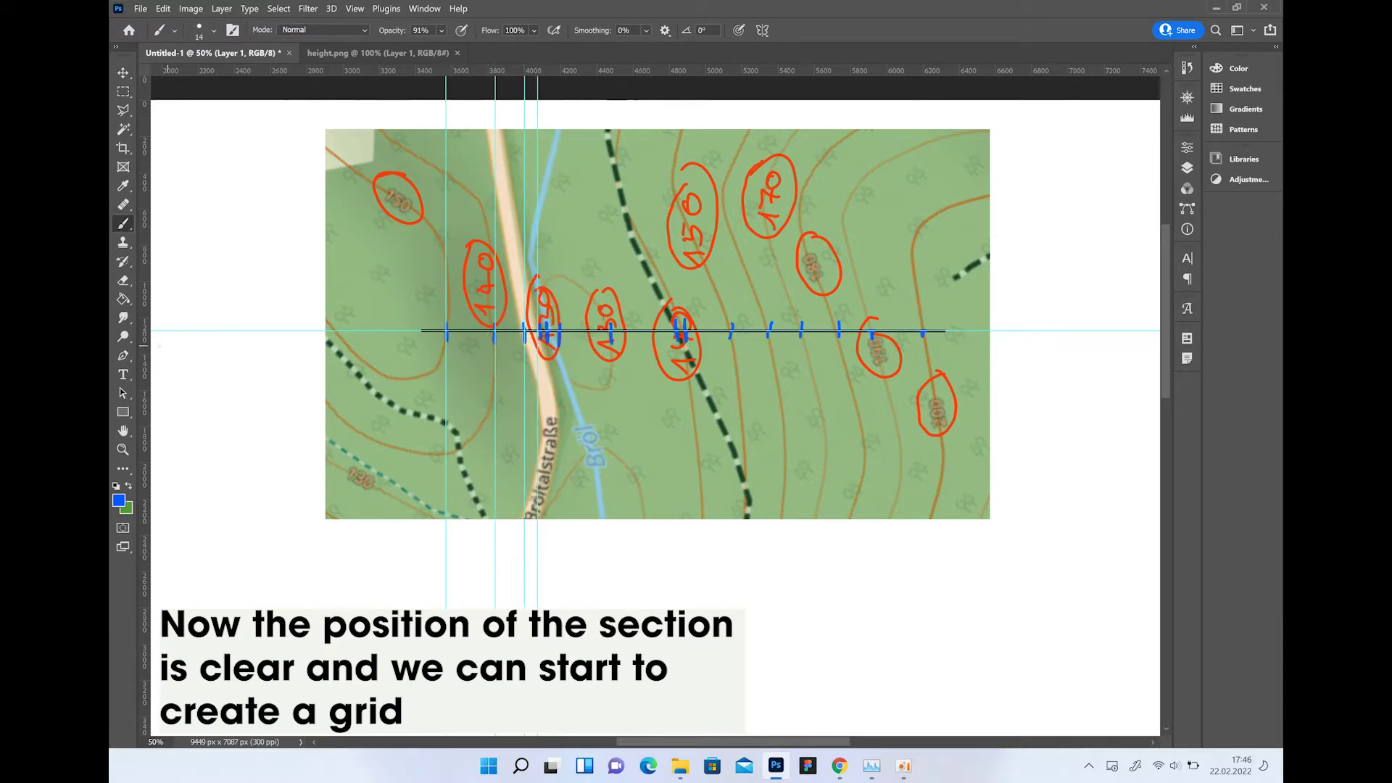
{"action": "left_click_drag", "start_coordinate": [144, 397], "coordinate": [611, 330]}
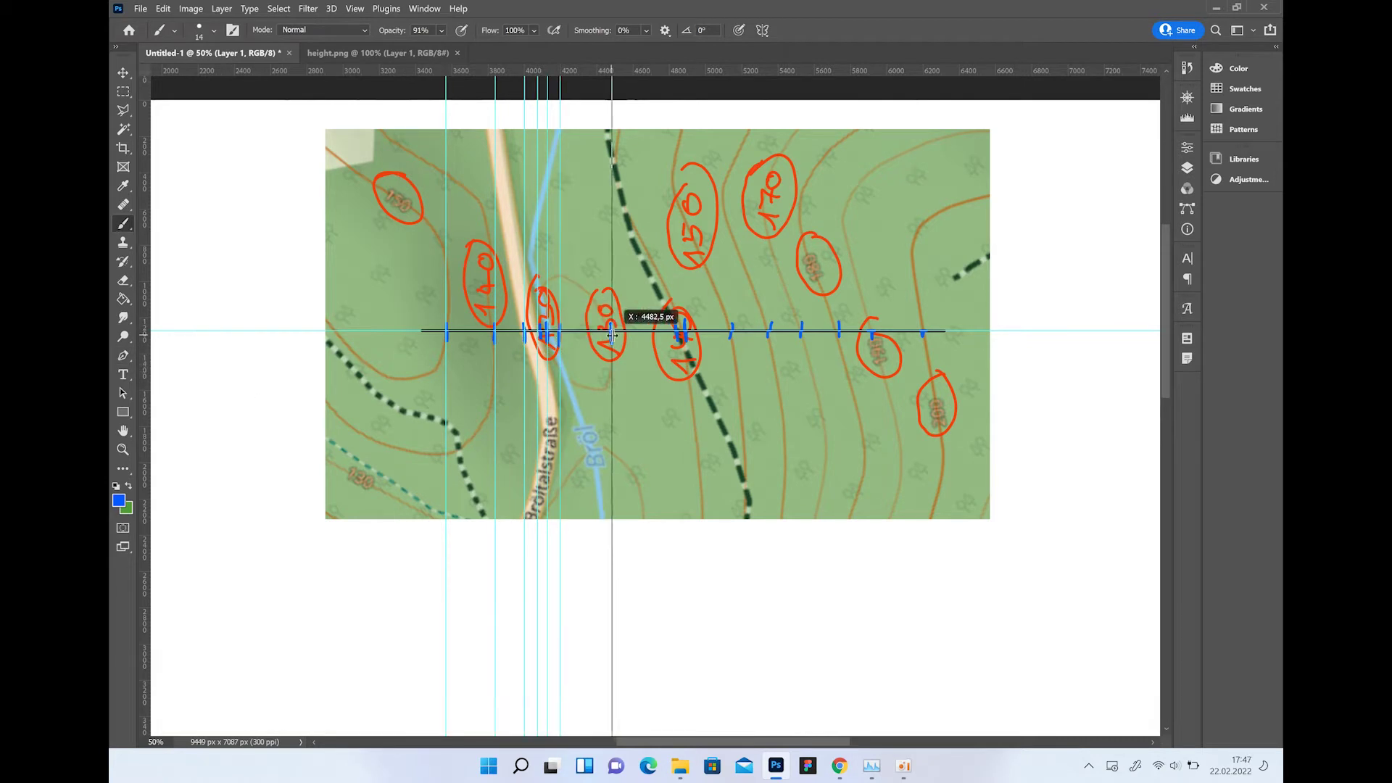
{"action": "left_click_drag", "start_coordinate": [143, 351], "coordinate": [686, 332]}
{"action": "left_click_drag", "start_coordinate": [143, 332], "coordinate": [839, 331]}
{"action": "left_click_drag", "start_coordinate": [143, 332], "coordinate": [924, 331]}
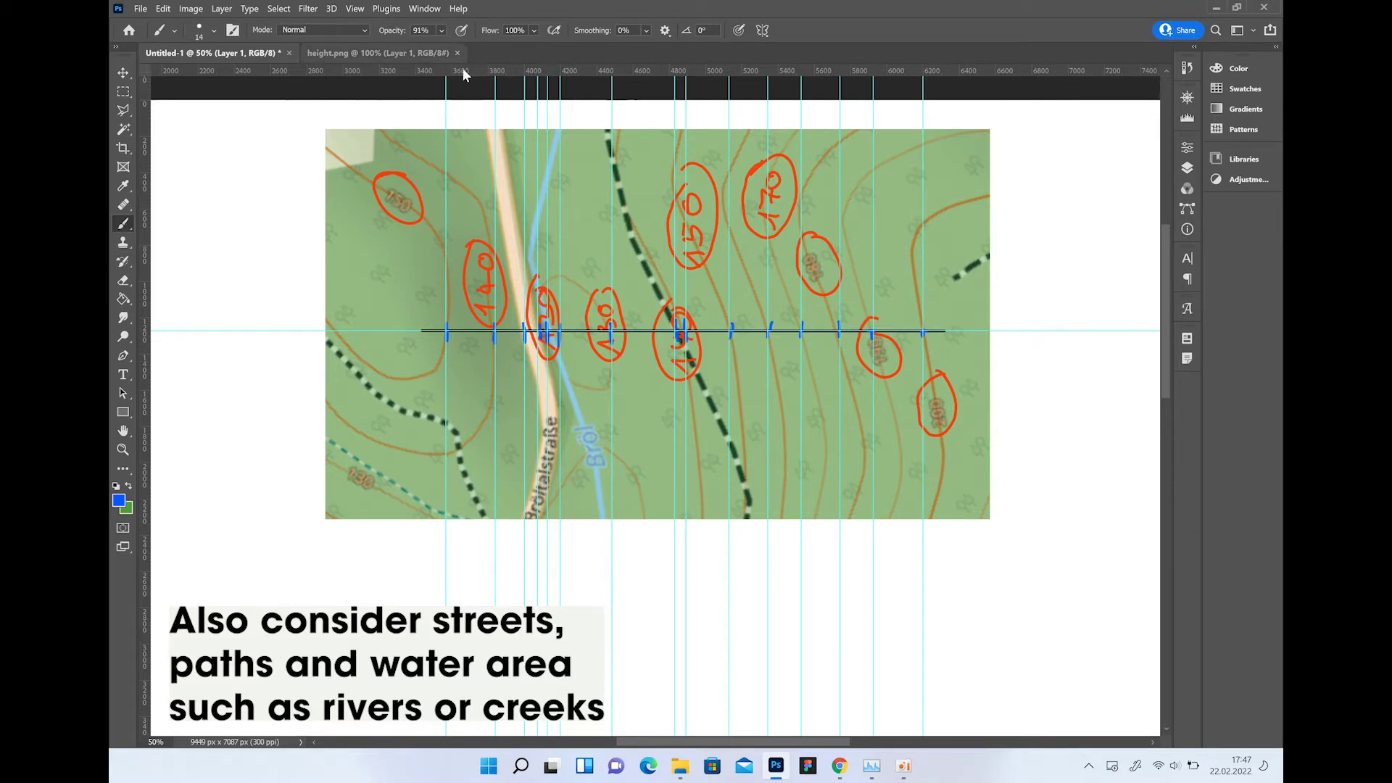
Add four horizontal height guides below the map and reset the brush colour to black
{"action": "left_click_drag", "start_coordinate": [464, 73], "coordinate": [450, 569]}
{"action": "key", "text": "ctrl+plus"}
{"action": "key", "text": "v"}
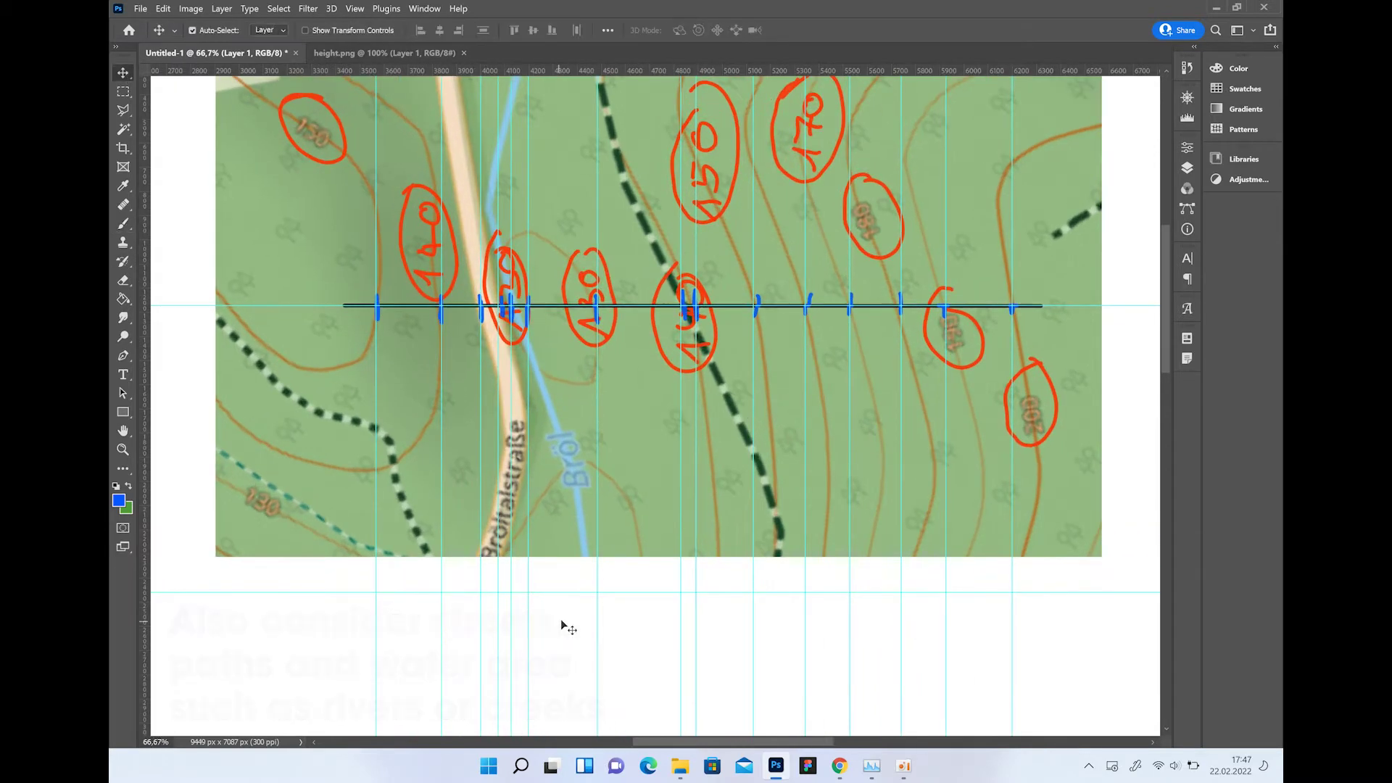
{"action": "left_click_drag", "start_coordinate": [458, 70], "coordinate": [464, 628]}
{"action": "left_click_drag", "start_coordinate": [464, 70], "coordinate": [466, 697]}
{"action": "mouse_move", "coordinate": [466, 70]}
{"action": "left_mouse_down"}
{"action": "mouse_move", "coordinate": [466, 722]}
{"action": "mouse_move", "coordinate": [403, 725]}
{"action": "left_mouse_up"}
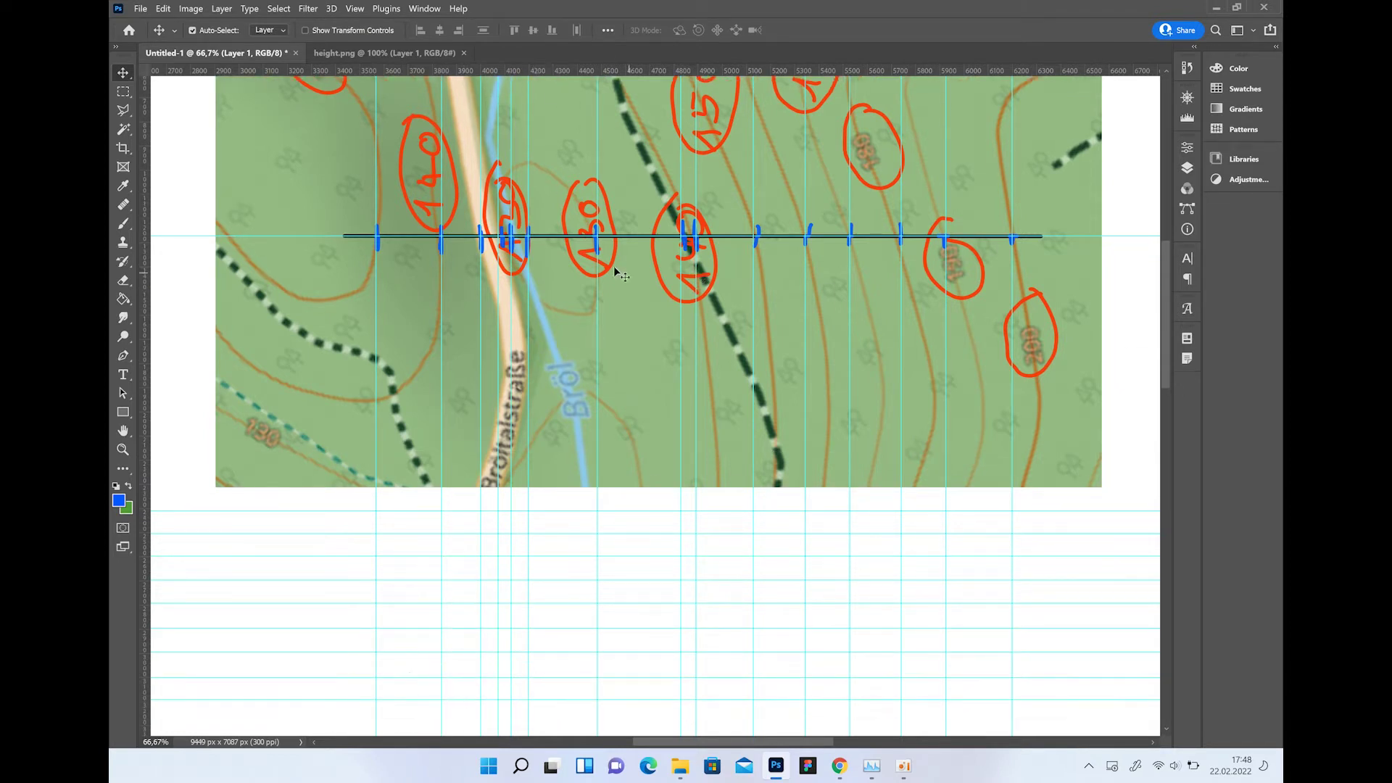
{"action": "key", "text": "b"}
{"action": "key", "text": "d"}
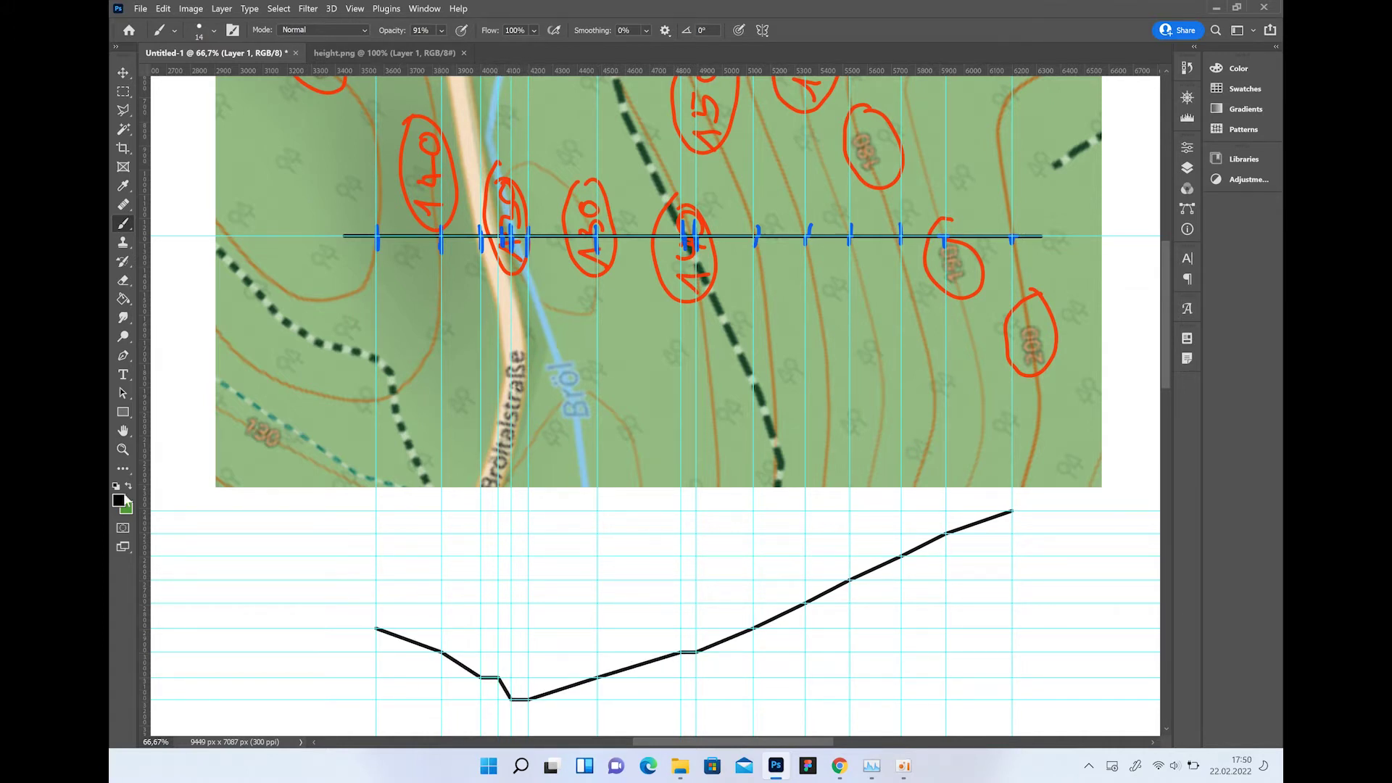
Pick a foreground colour for the creek water
{"action": "left_click", "coordinate": [118, 500]}
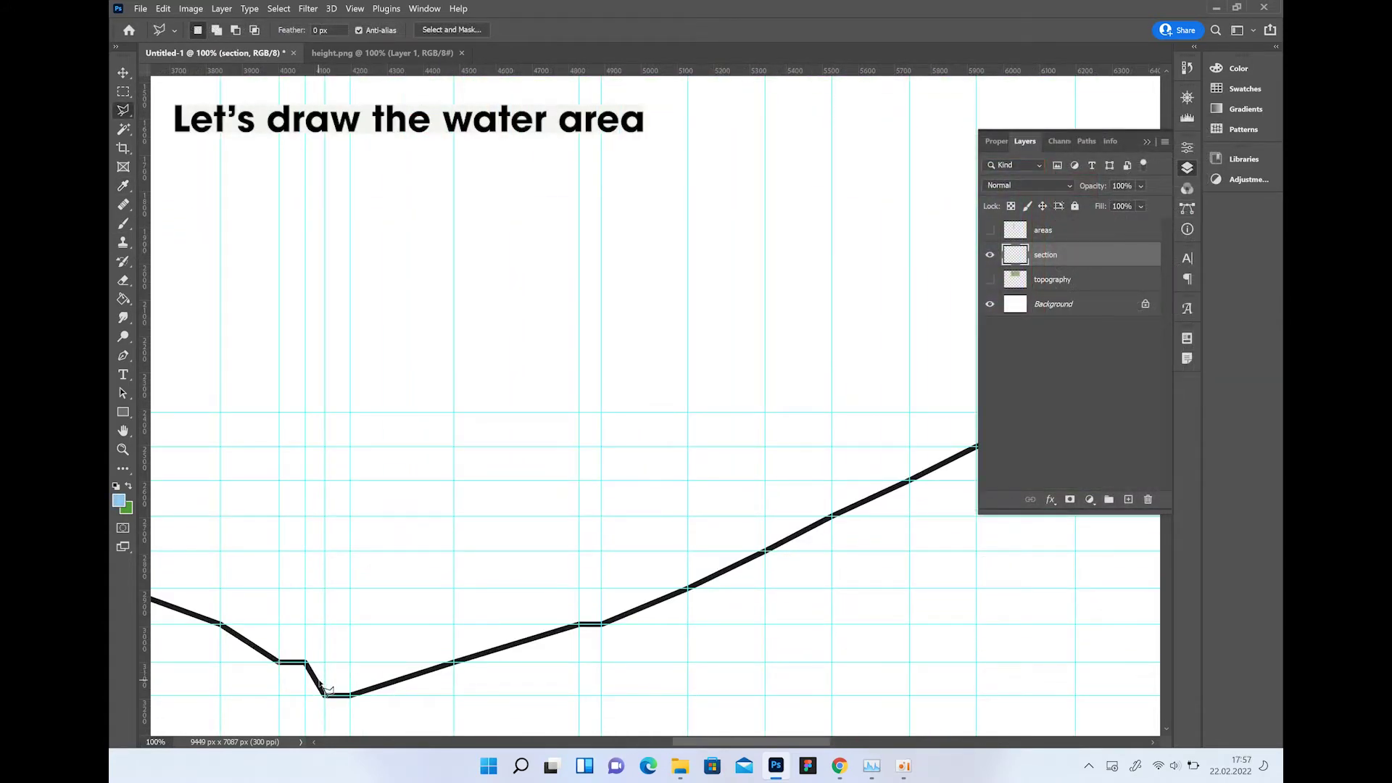
Switch to the Lasso and zoom out to the whole profile to select the creek
{"action": "scroll", "coordinate": [324, 695], "scroll_direction": "up", "scroll_amount": 1}
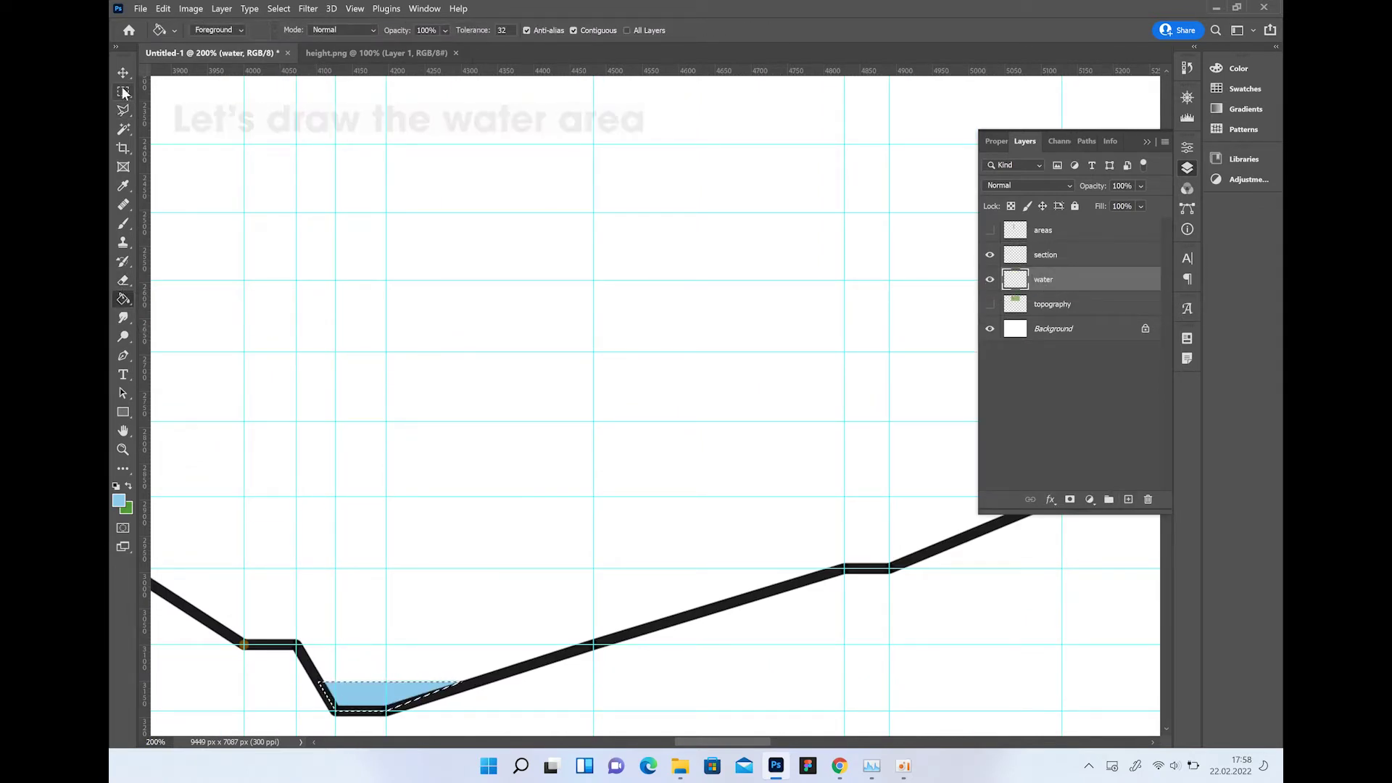
{"action": "left_click", "coordinate": [124, 111]}
{"action": "key", "text": "ctrl+minus"}
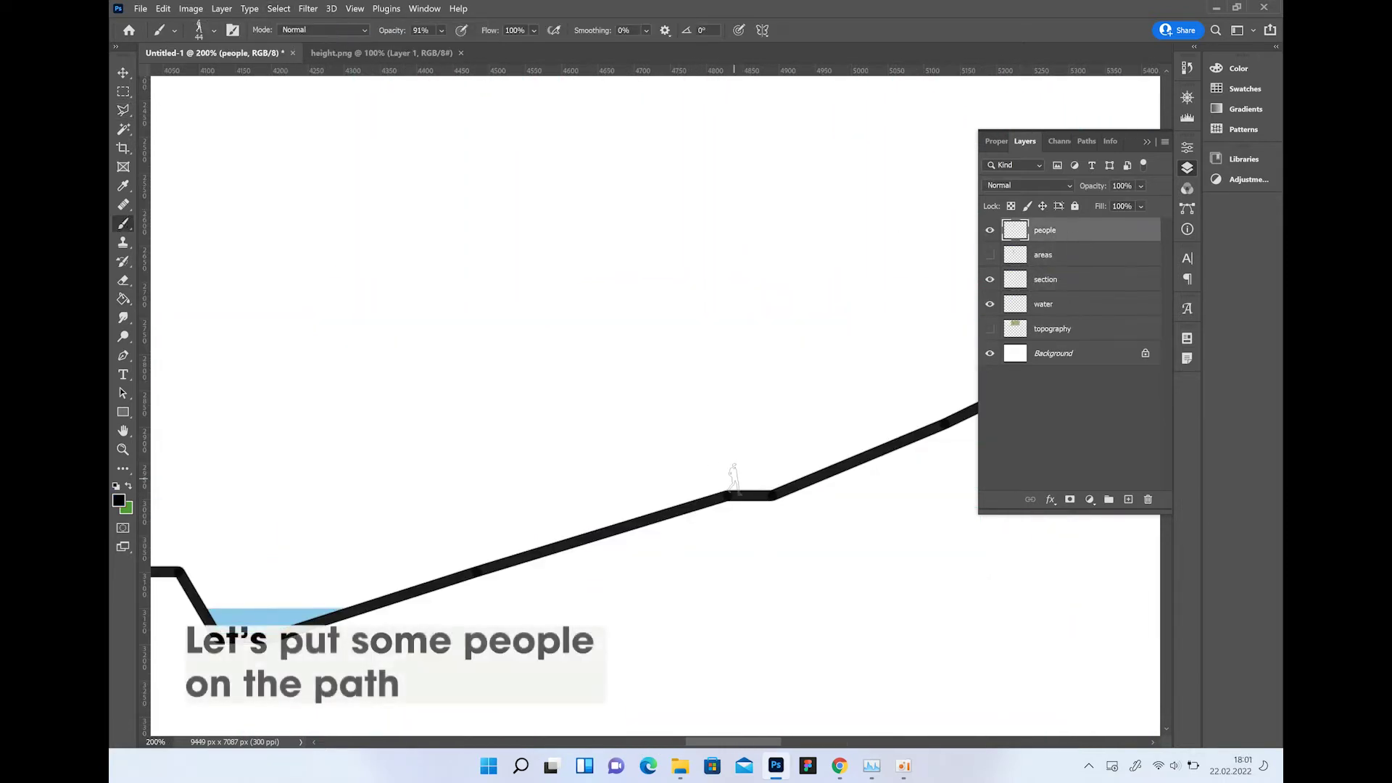
Choose a person-shaped brush preset for the figure on the path
{"action": "left_click", "coordinate": [214, 30]}
{"action": "left_click", "coordinate": [246, 288]}
{"action": "scroll", "coordinate": [248, 294], "scroll_direction": "down", "scroll_amount": 1}
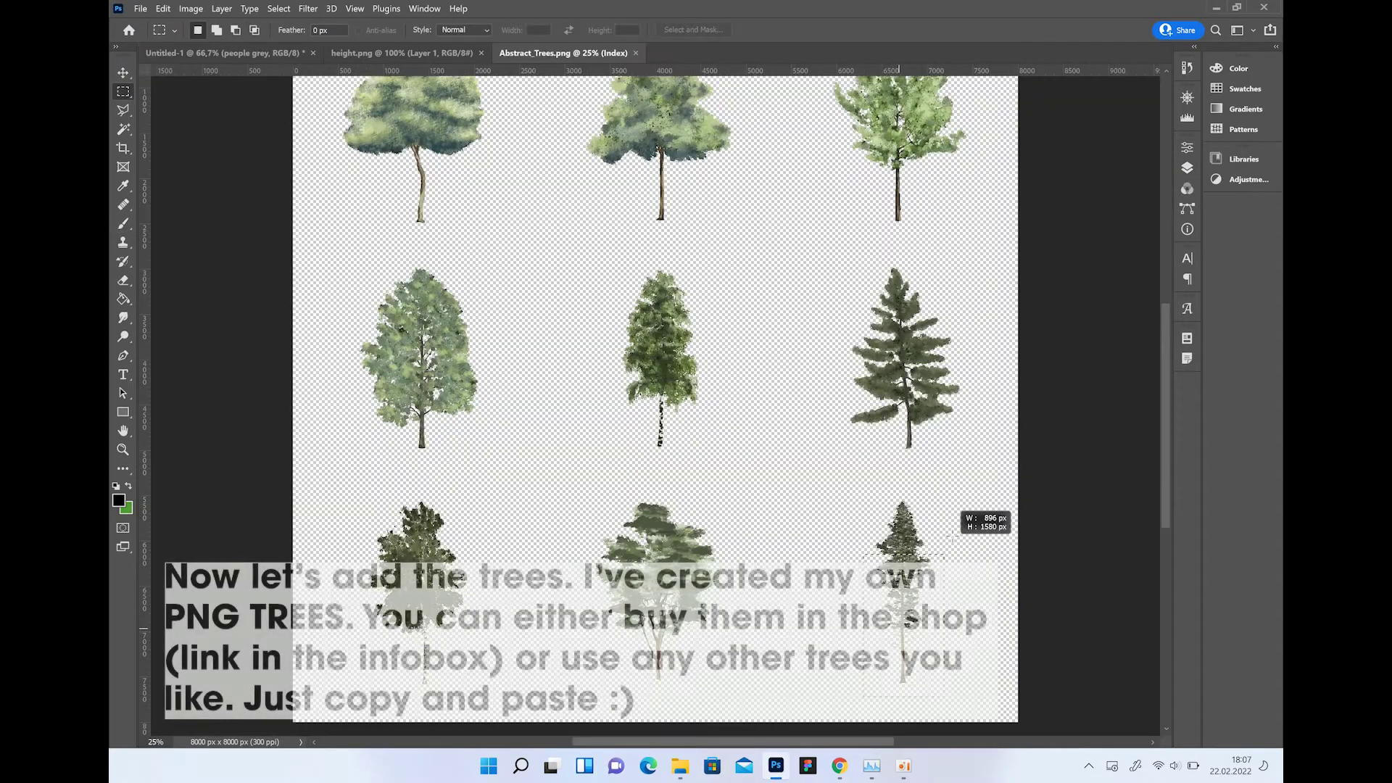
Paste a pine tree into the section, shrink it onto the slope, and name its layer trees
{"action": "left_click", "coordinate": [250, 52]}
{"action": "key", "text": "ctrl+v"}
{"action": "key", "text": "ctrl+t"}
{"action": "left_click_drag", "start_coordinate": [731, 562], "coordinate": [614, 349]}
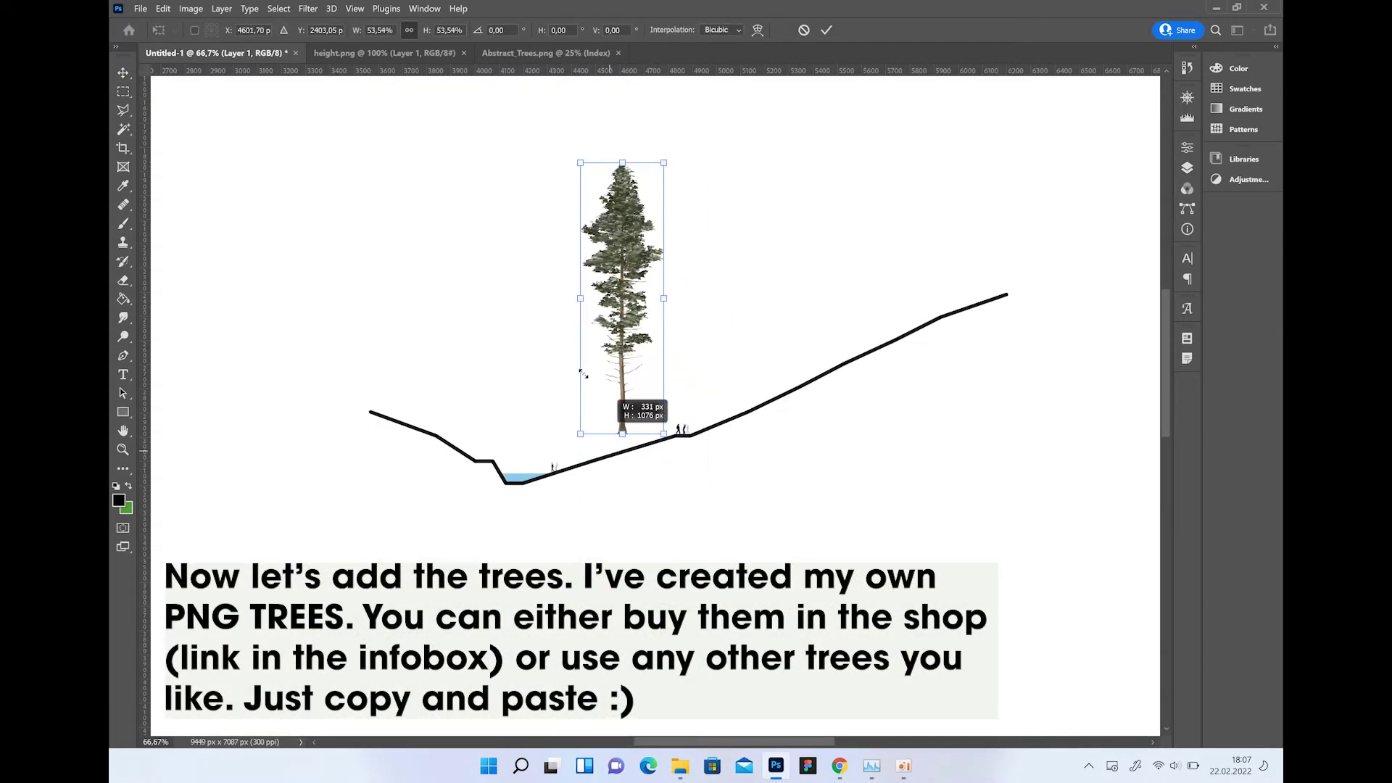
{"action": "key", "text": "ctrl+1"}
{"action": "left_click_drag", "start_coordinate": [557, 276], "coordinate": [655, 392]}
{"action": "key", "text": "Return"}
{"action": "left_click", "coordinate": [1188, 165]}
{"action": "key", "text": "Return"}
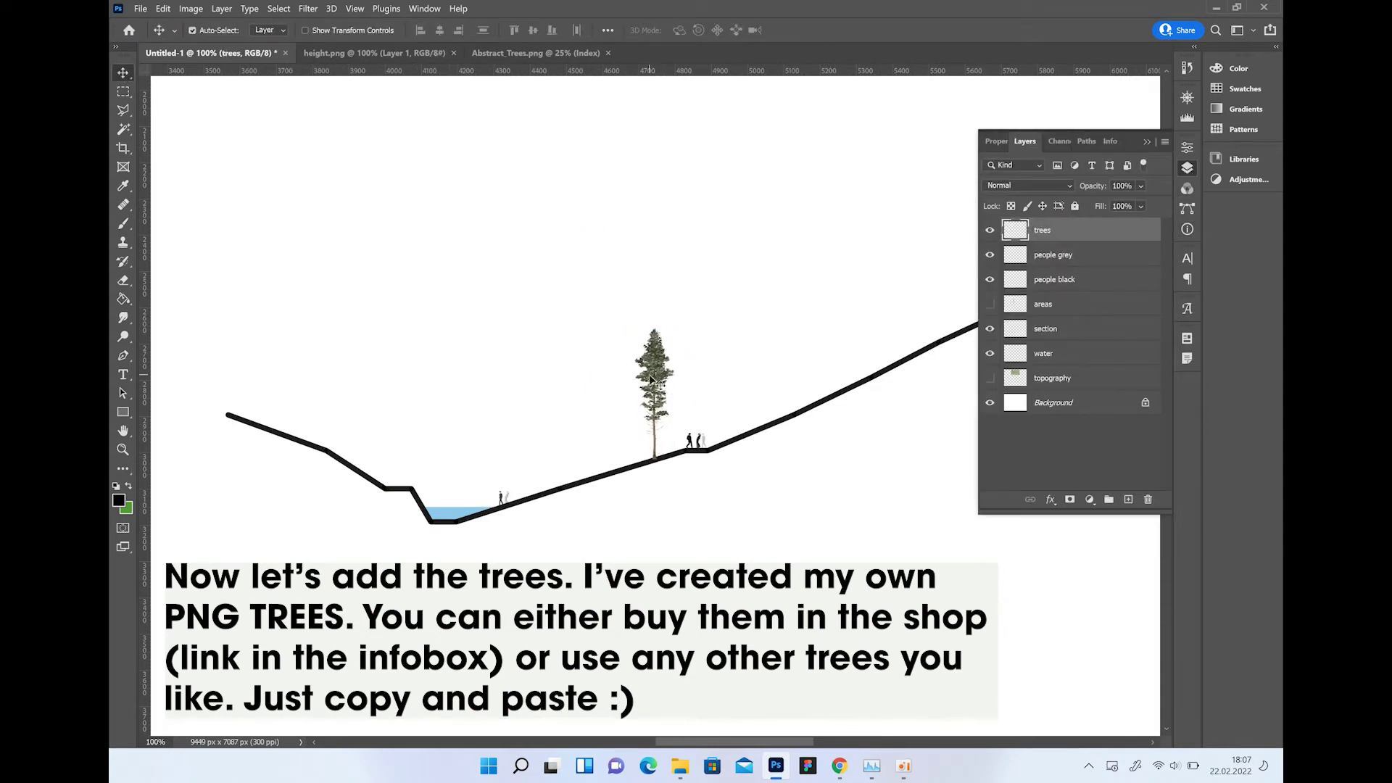
Duplicate the pine onto the left slope and the upper right slope
{"action": "mouse_move", "coordinate": [655, 392]}
{"action": "left_mouse_down"}
{"action": "mouse_move", "coordinate": [792, 339]}
{"action": "mouse_move", "coordinate": [268, 367]}
{"action": "mouse_move", "coordinate": [288, 366]}
{"action": "left_mouse_up"}
{"action": "key", "text": "ctrl+t"}
{"action": "left_click_drag", "start_coordinate": [310, 298], "coordinate": [306, 309]}
{"action": "key", "text": "Return"}
{"action": "mouse_move", "coordinate": [350, 351]}
{"action": "left_mouse_down"}
{"action": "mouse_move", "coordinate": [392, 363]}
{"action": "mouse_move", "coordinate": [942, 298]}
{"action": "left_mouse_up"}
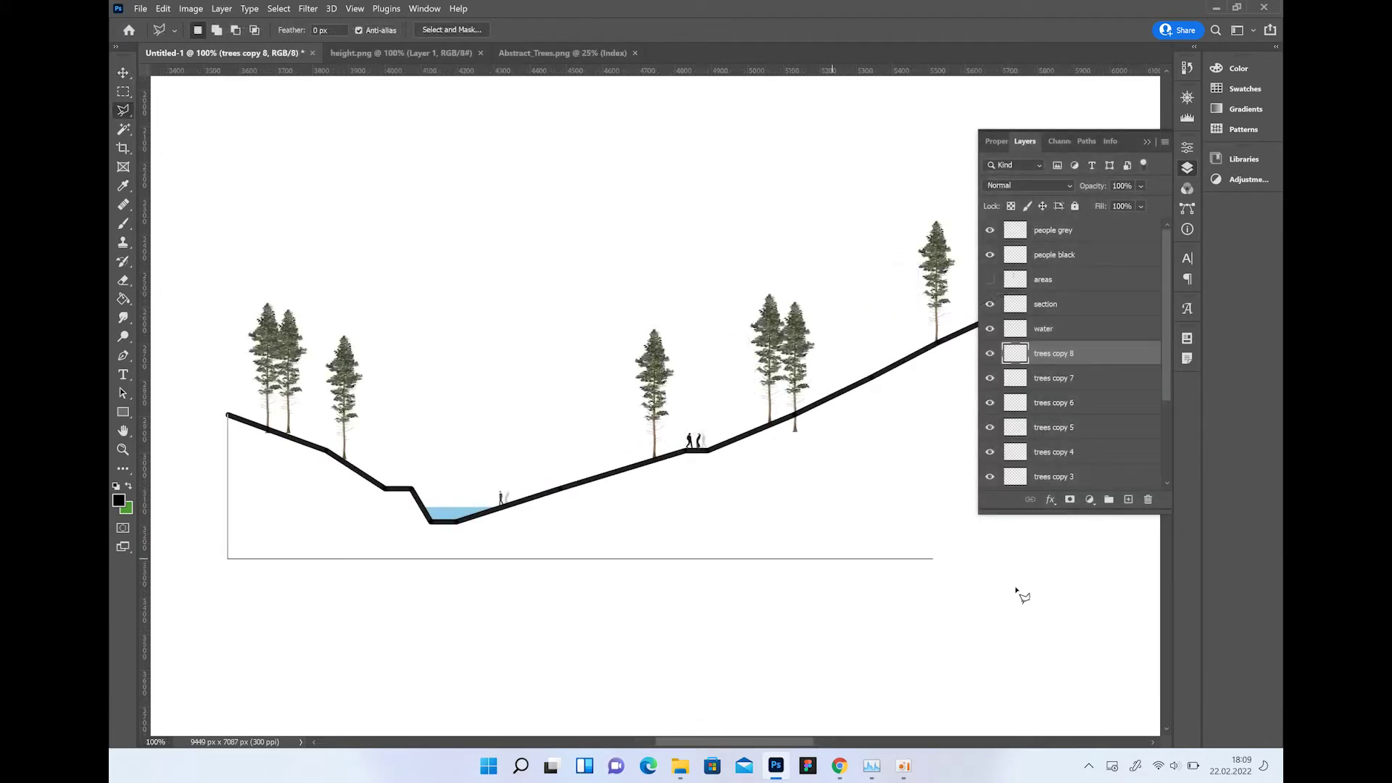
{"action": "scroll", "coordinate": [1016, 591], "scroll_direction": "down", "scroll_amount": 1}
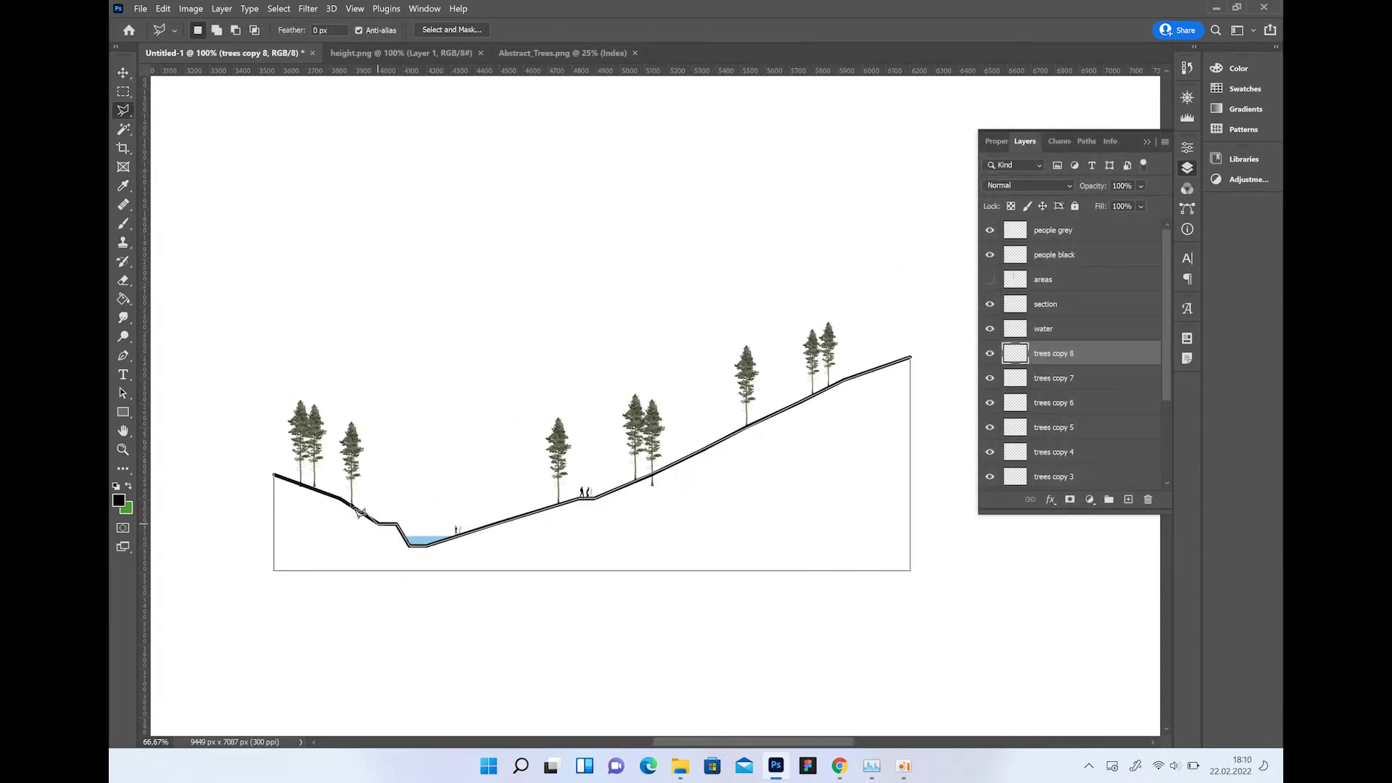
Close the ground selection outline, then bring up the Abstract_Trees sheet
{"action": "double_click", "coordinate": [360, 512]}
{"action": "key", "text": "v"}
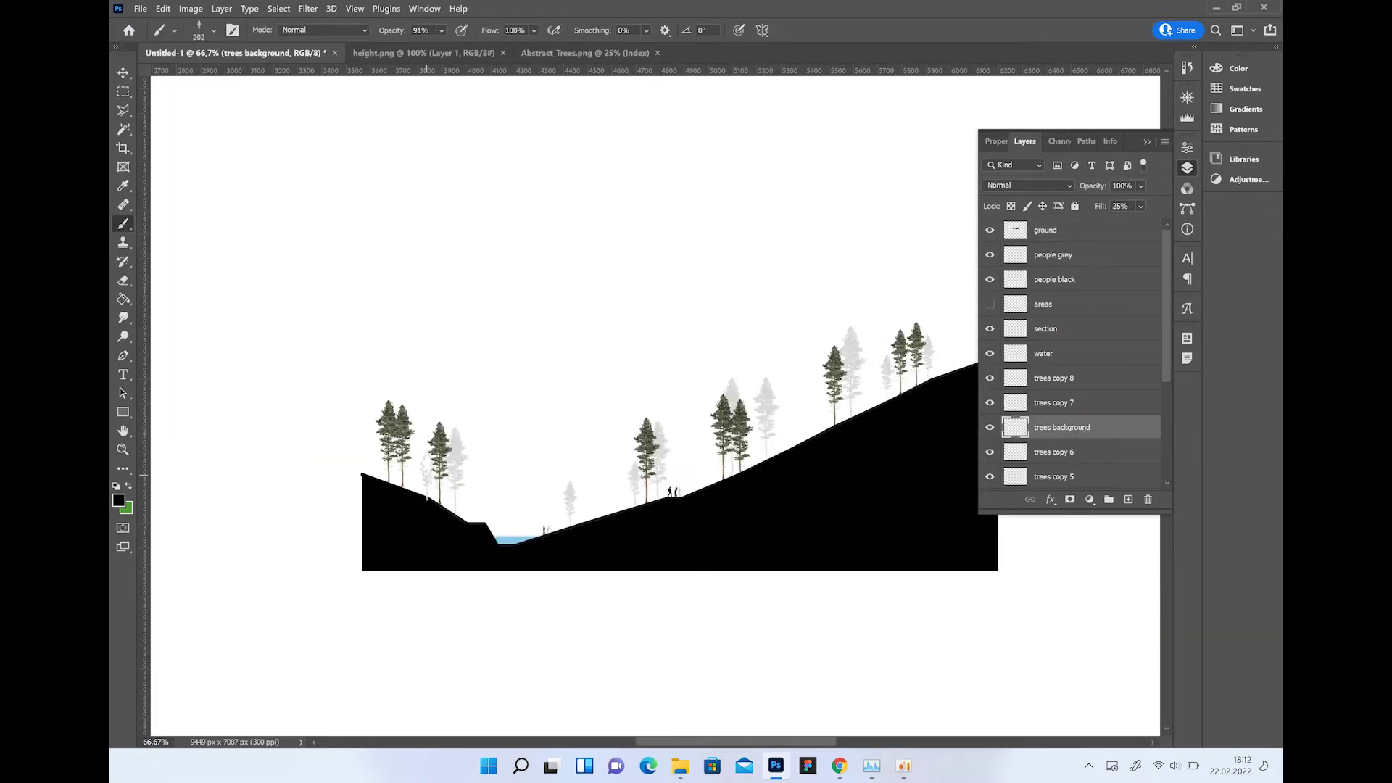
{"action": "left_click", "coordinate": [546, 57]}
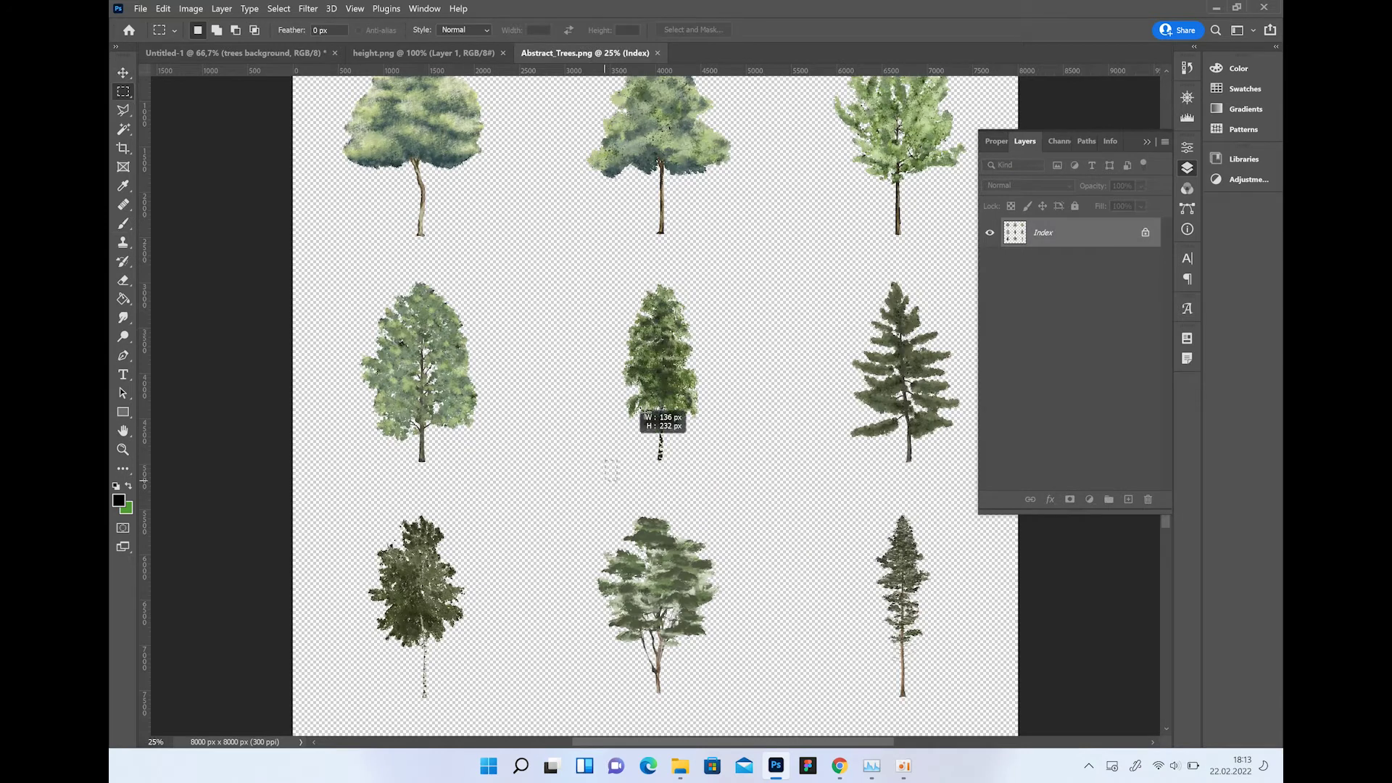
Shrink a birch onto the slope and duplicate it further along the slope
{"action": "key", "text": "ctrl+t"}
{"action": "left_click_drag", "start_coordinate": [830, 124], "coordinate": [725, 336]}
{"action": "key", "text": "Return"}
{"action": "left_click_drag", "start_coordinate": [462, 485], "coordinate": [780, 407]}
{"action": "key", "text": "ctrl+minus"}
Return to the section, open the brush presets, and reposition a tree on the slope
{"action": "left_click", "coordinate": [533, 53]}
{"action": "left_click", "coordinate": [218, 53]}
{"action": "key", "text": "b"}
{"action": "left_click", "coordinate": [214, 30]}
{"action": "left_click", "coordinate": [214, 30]}
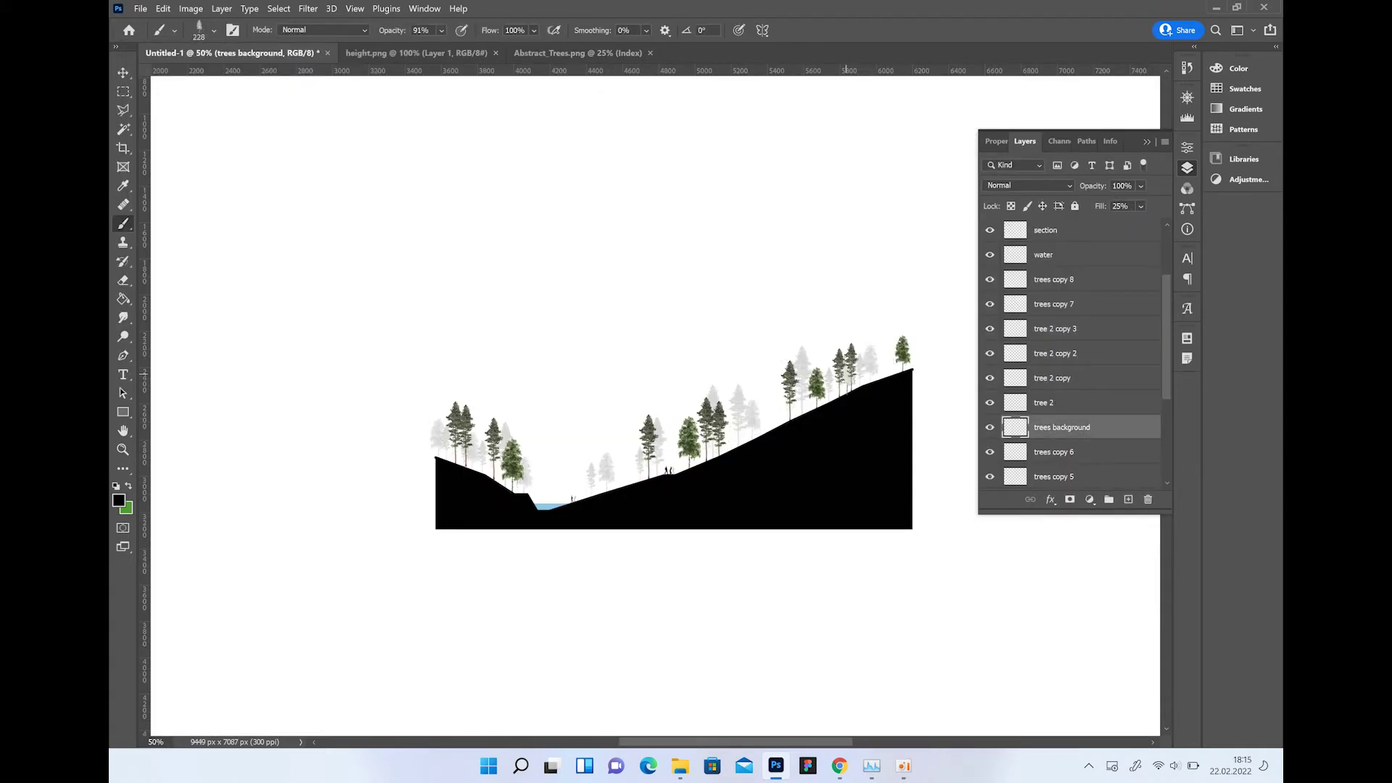
{"action": "left_click_drag", "start_coordinate": [270, 429], "coordinate": [464, 486]}
Resize another tree and zoom out to view the whole section
{"action": "key", "text": "ctrl+t"}
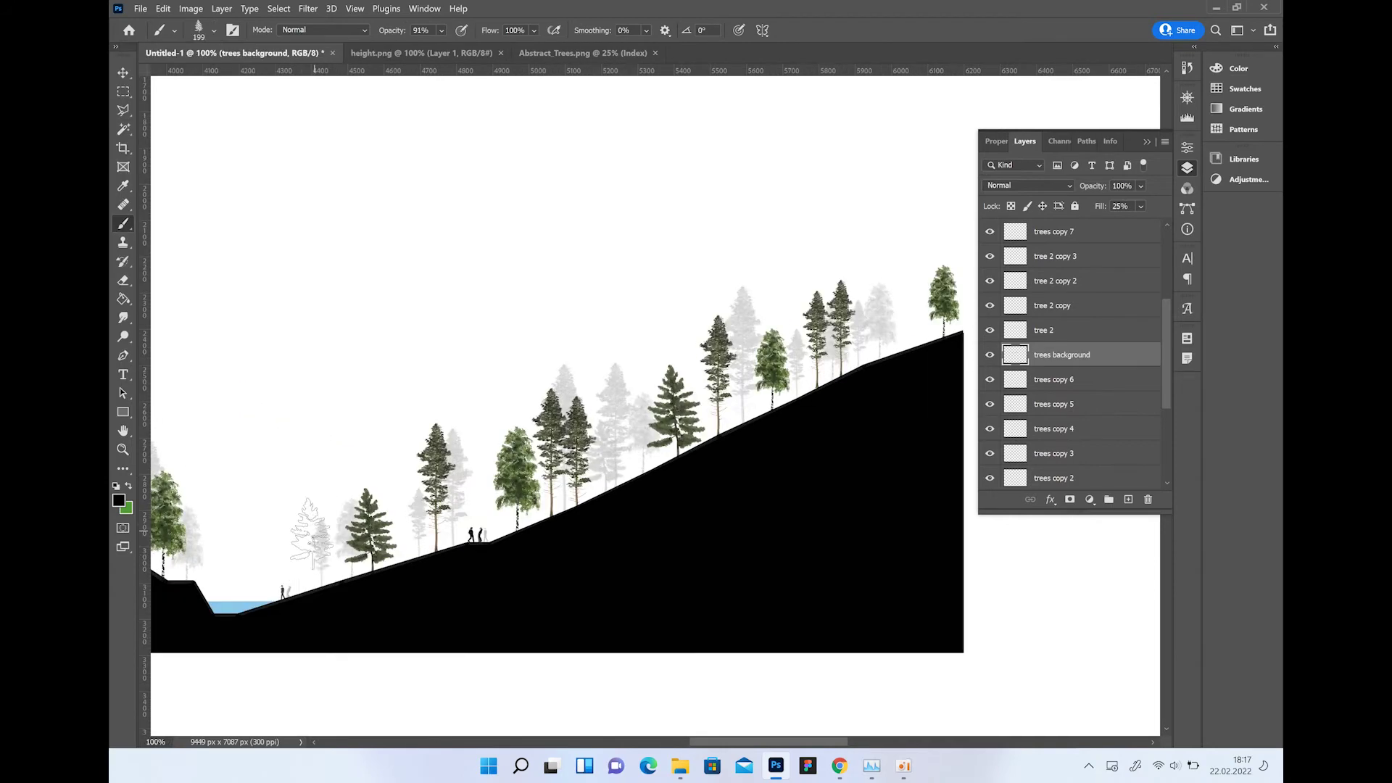
{"action": "scroll", "coordinate": [656, 406], "scroll_direction": "left", "scroll_amount": 5}
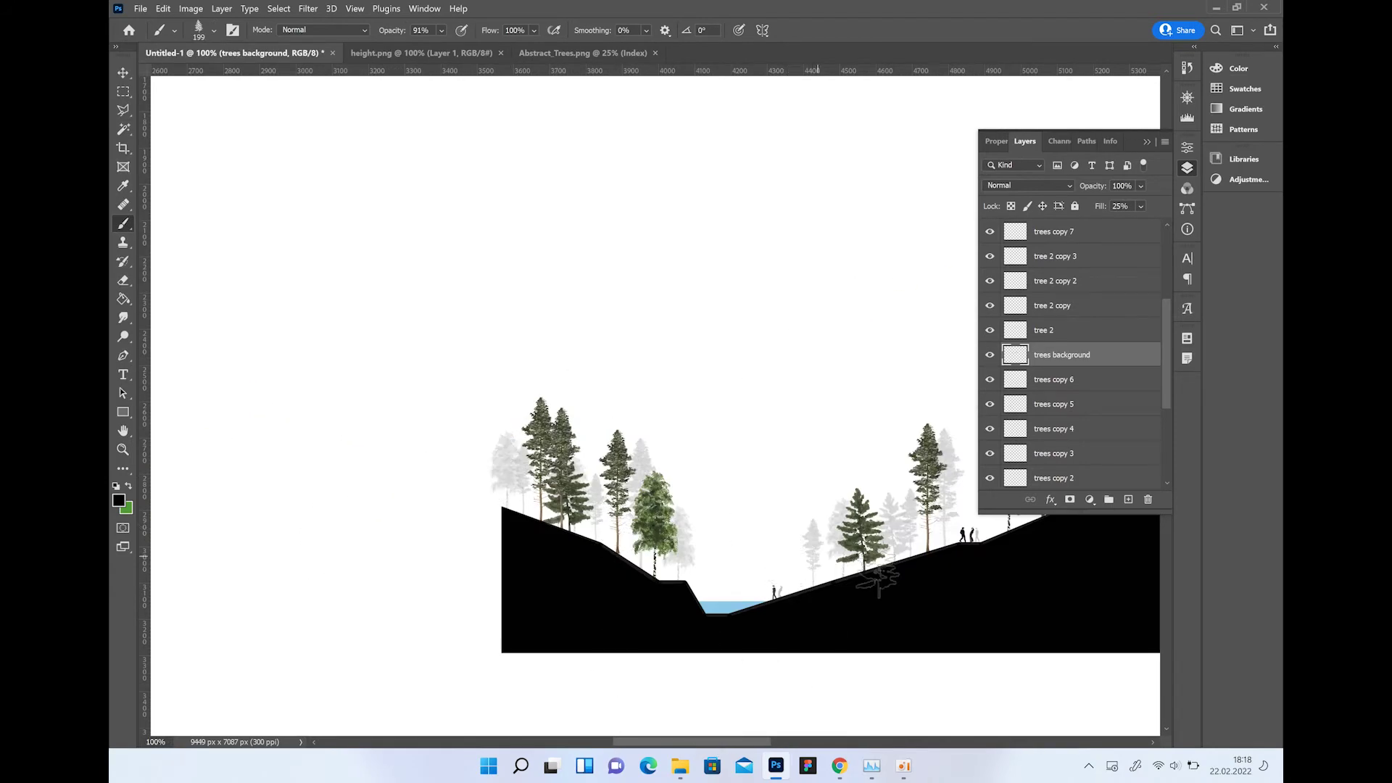
{"action": "scroll", "coordinate": [878, 573], "scroll_direction": "right", "scroll_amount": 3}
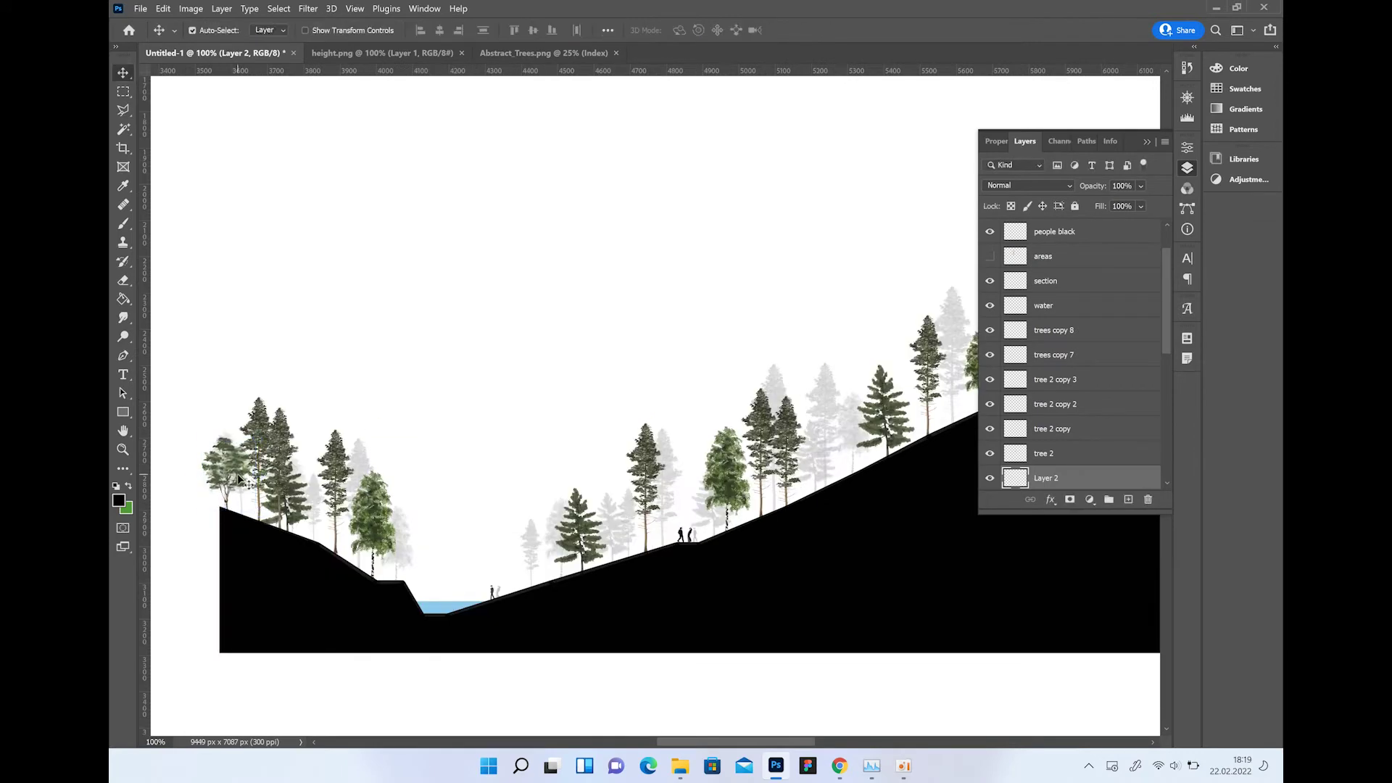
{"action": "key", "text": "ctrl+j"}
{"action": "key", "text": "ctrl+minus"}
{"action": "scroll", "coordinate": [653, 435], "scroll_direction": "right", "scroll_amount": 2}
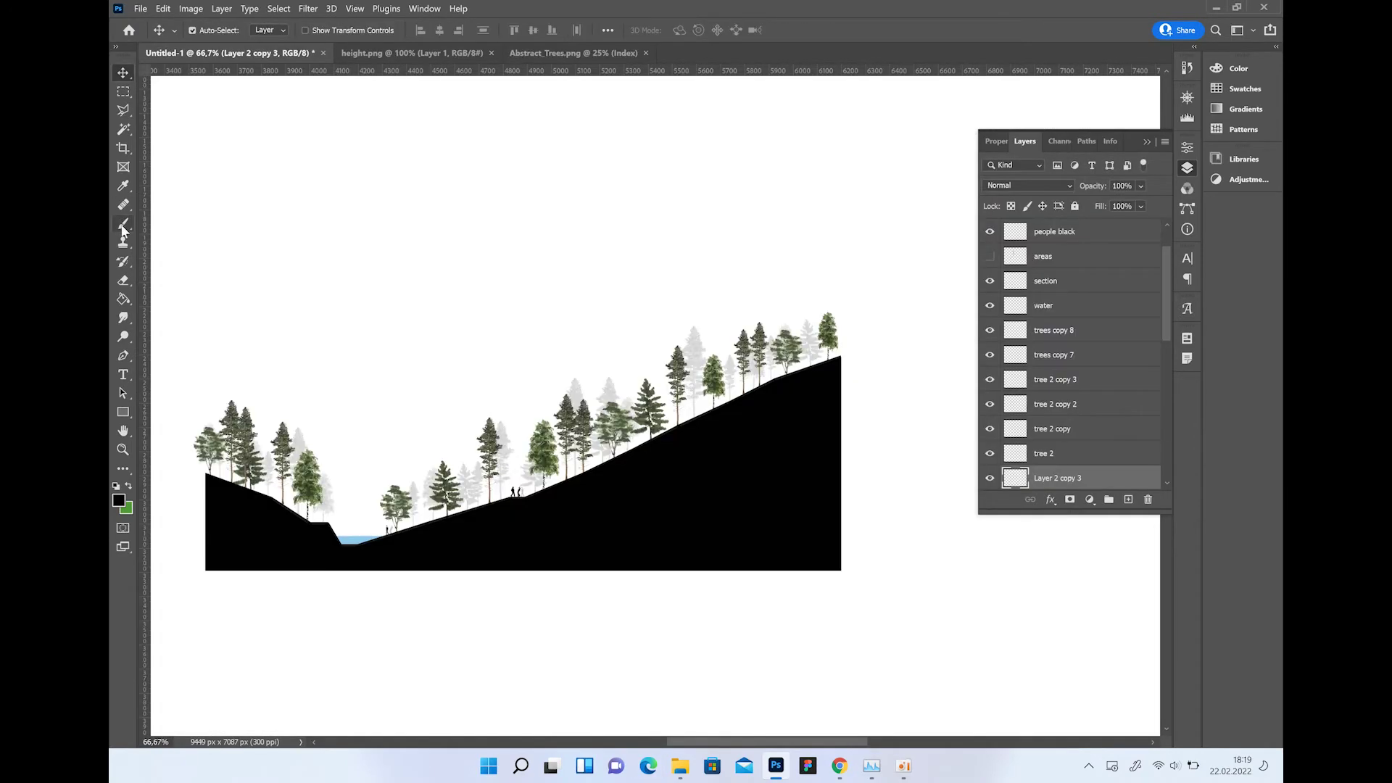
Select the background trees layer and pick a tree brush preset
{"action": "key", "text": "b"}
{"action": "left_click", "coordinate": [214, 29]}
{"action": "scroll", "coordinate": [1073, 362], "scroll_direction": "down", "scroll_amount": 4}
{"action": "left_click", "coordinate": [1062, 378]}
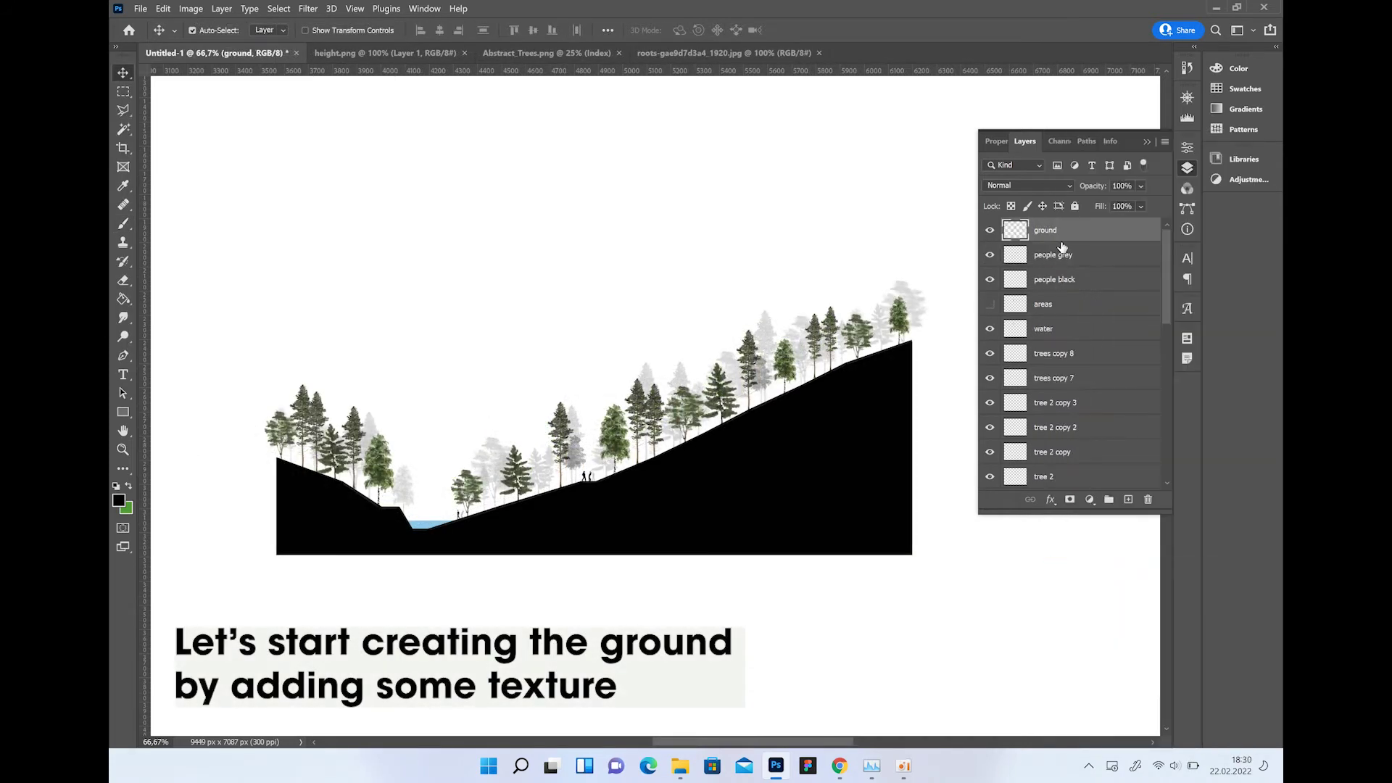
Paste the roots photo into the section as layer 'roots' clipped to the ground
{"action": "left_click", "coordinate": [729, 53]}
{"action": "key", "text": "ctrl+a"}
{"action": "key", "text": "ctrl+c"}
{"action": "left_click", "coordinate": [214, 53]}
{"action": "key", "text": "ctrl+v"}
{"action": "double_click", "coordinate": [1046, 230]}
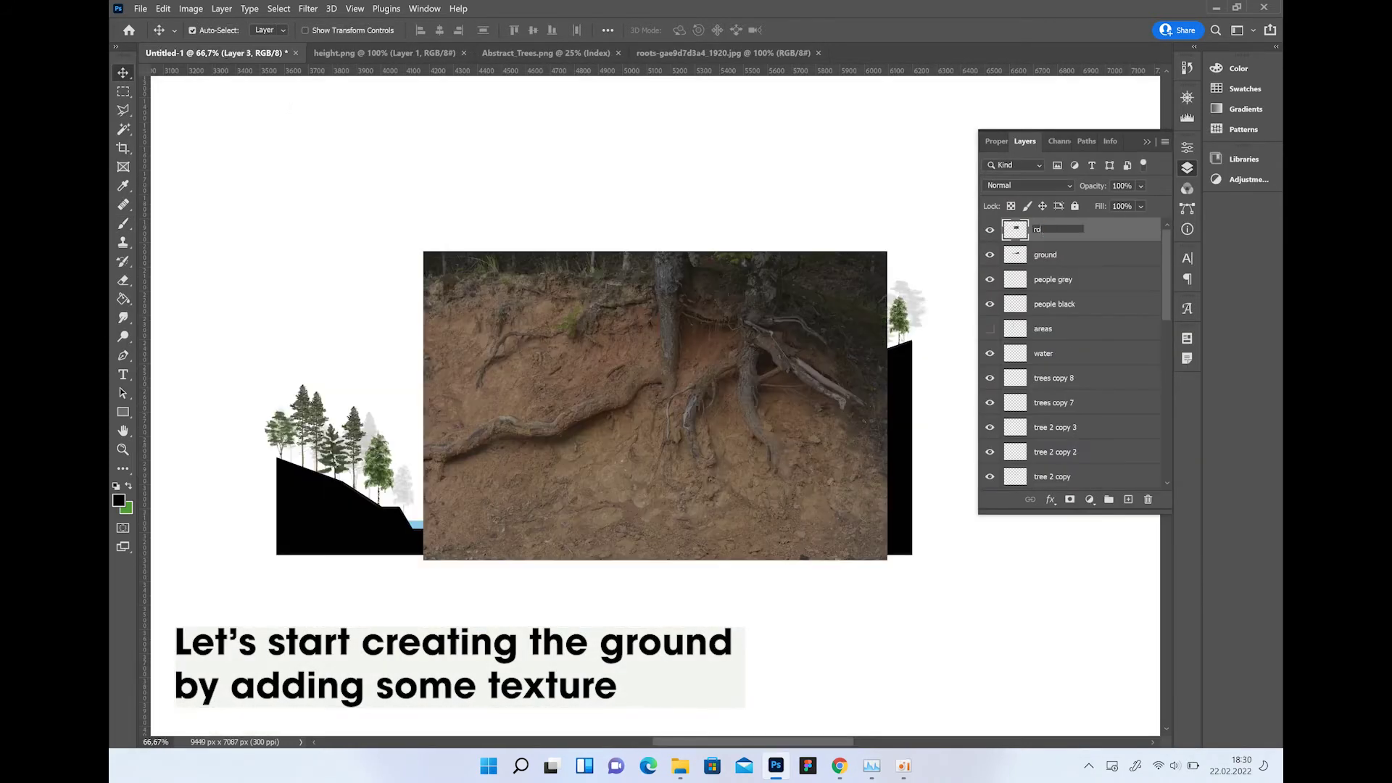
{"action": "right_click", "coordinate": [1046, 232]}
{"action": "left_click", "coordinate": [1120, 396]}
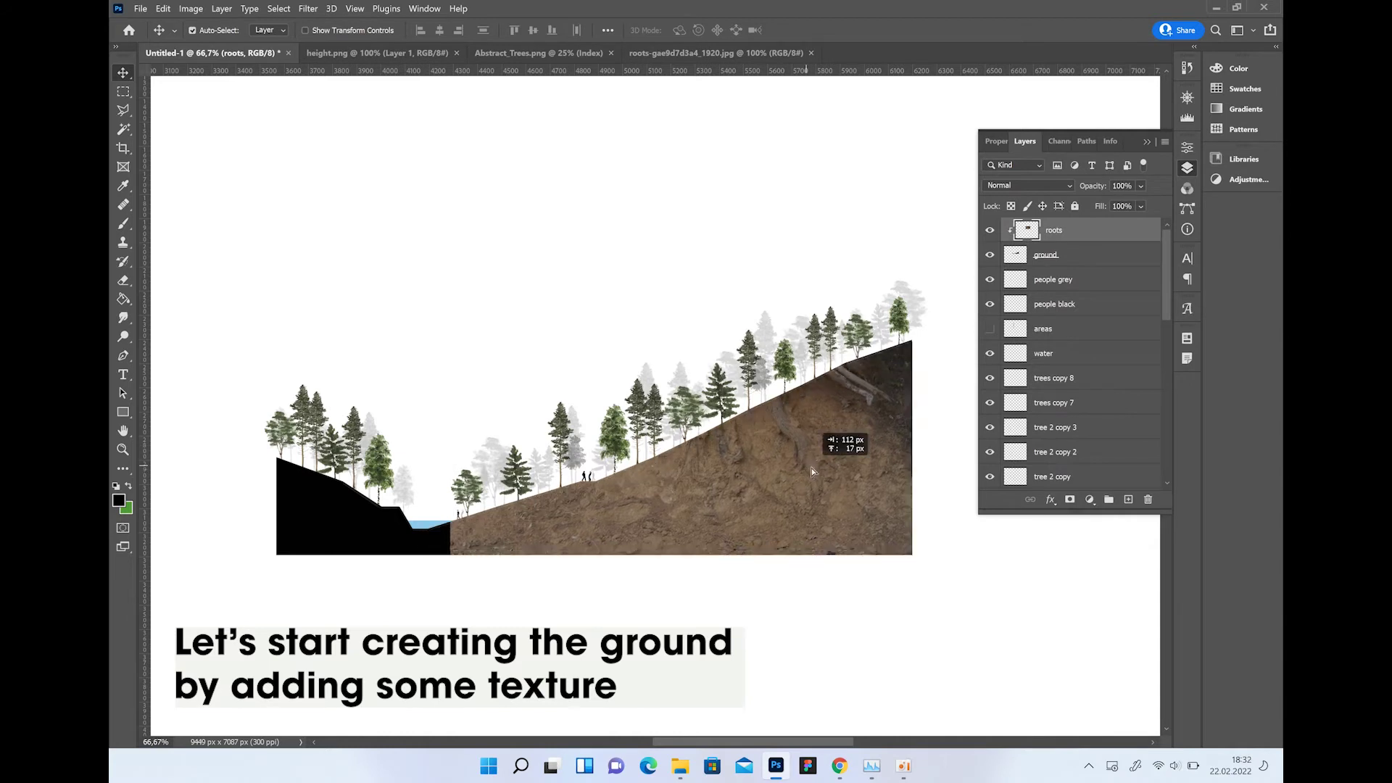
Duplicate the roots texture and stretch the copy across the hillside and valley
{"action": "key", "text": "ctrl+j"}
{"action": "key", "text": "ctrl+minus"}
{"action": "key", "text": "ctrl+t"}
{"action": "left_click_drag", "start_coordinate": [990, 210], "coordinate": [856, 298]}
{"action": "mouse_move", "coordinate": [535, 292]}
{"action": "left_mouse_down"}
{"action": "mouse_move", "coordinate": [623, 350]}
{"action": "mouse_move", "coordinate": [457, 251]}
{"action": "left_mouse_up"}
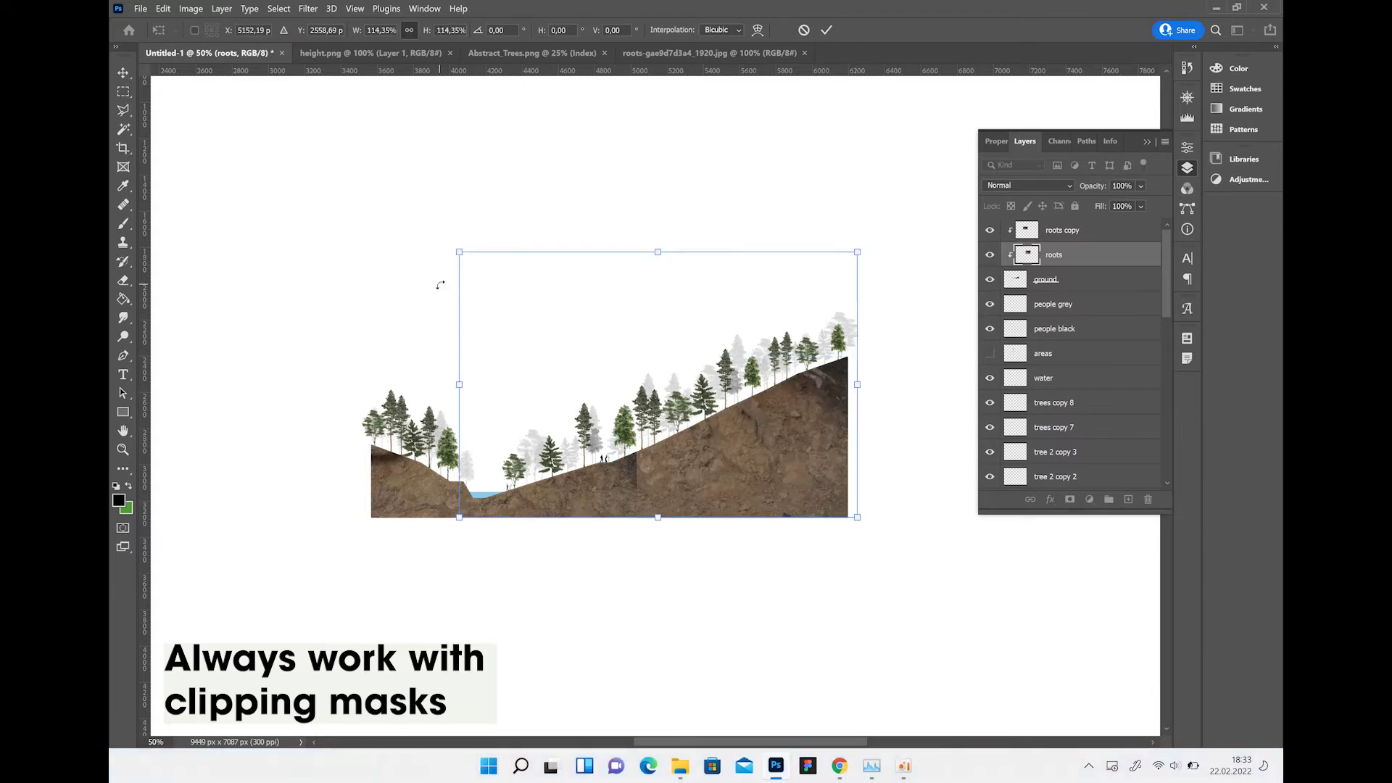
{"action": "key", "text": "Return"}
{"action": "key", "text": "z"}
{"action": "left_click", "coordinate": [740, 411]}
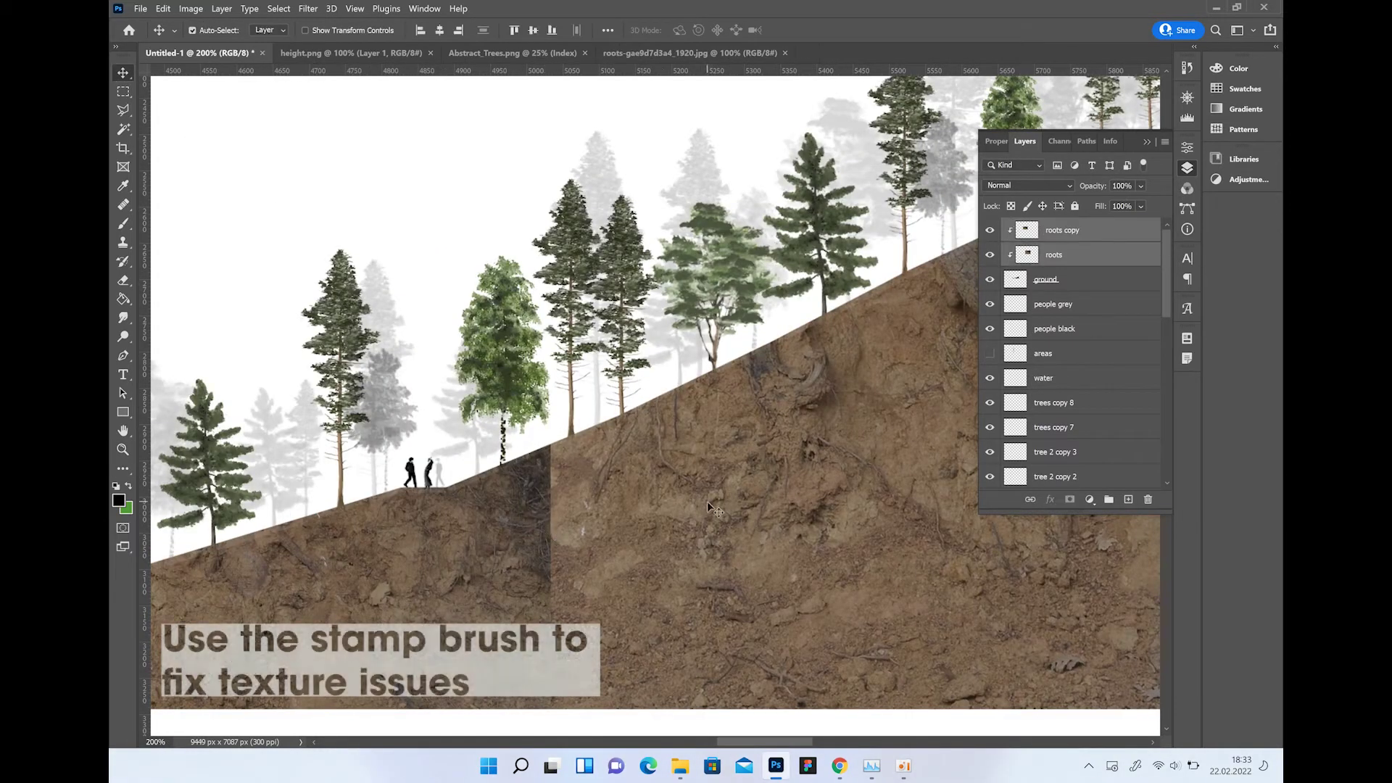
Switch to the Clone Stamp to blend texture seams, zoomed out to the whole section
{"action": "key", "text": "s"}
{"action": "key", "text": "ctrl+minus"}
{"action": "key", "text": "ctrl+minus"}
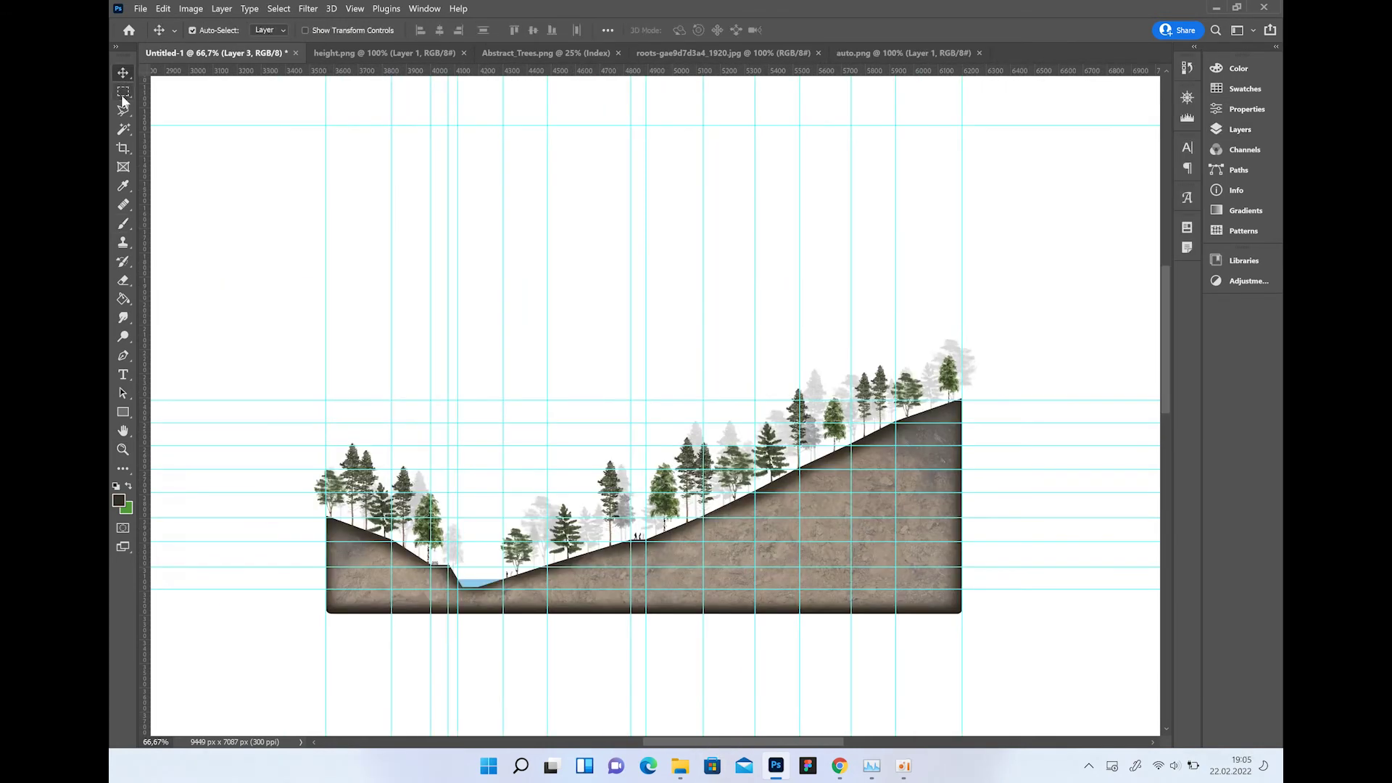
Fill a long strip above the section on a new layer as the grey-green legend bar at 80% fill
{"action": "left_click", "coordinate": [123, 92]}
{"action": "left_click_drag", "start_coordinate": [327, 222], "coordinate": [962, 253]}
{"action": "left_click", "coordinate": [1240, 129]}
{"action": "left_click", "coordinate": [1076, 175]}
{"action": "key", "text": "b"}
{"action": "key", "text": "g"}
{"action": "left_click_drag", "start_coordinate": [1192, 144], "coordinate": [1177, 144]}
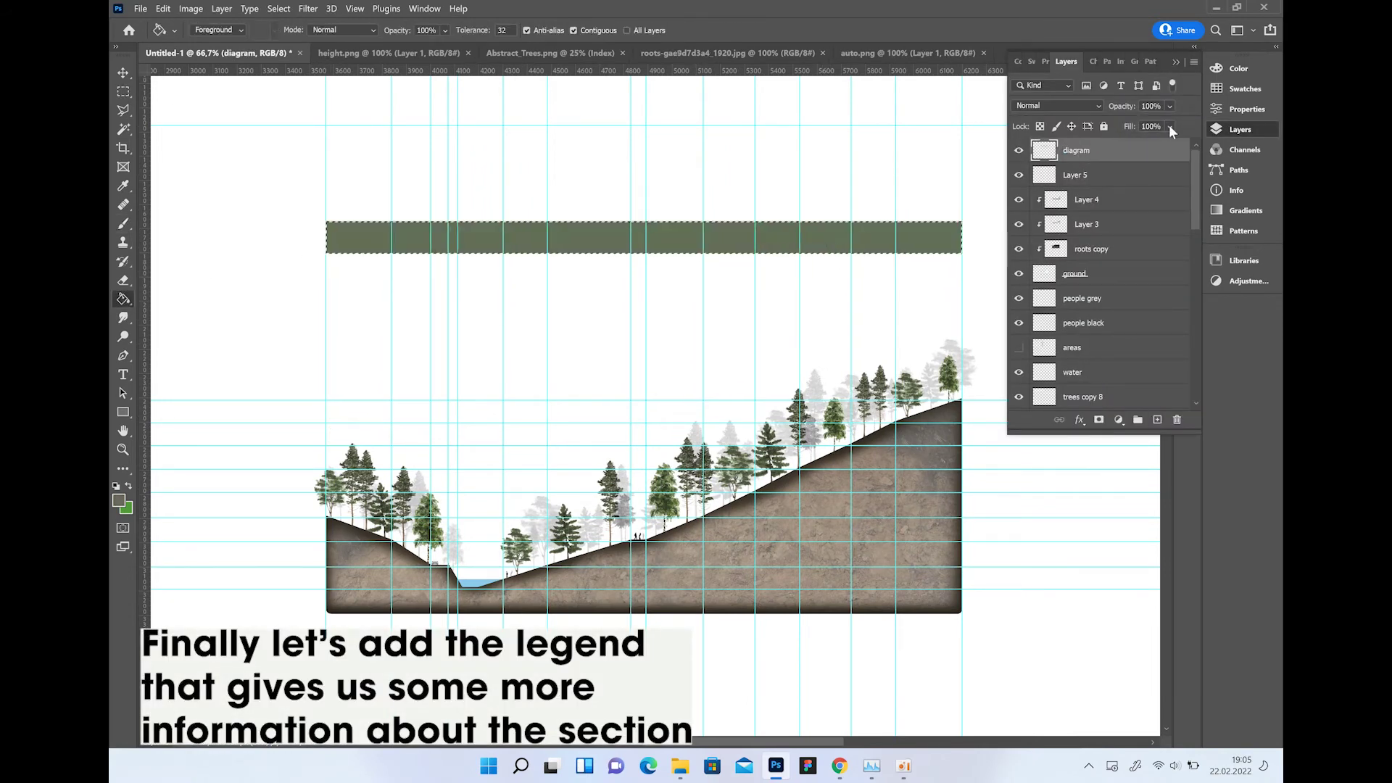
{"action": "key", "text": "ctrl+plus"}
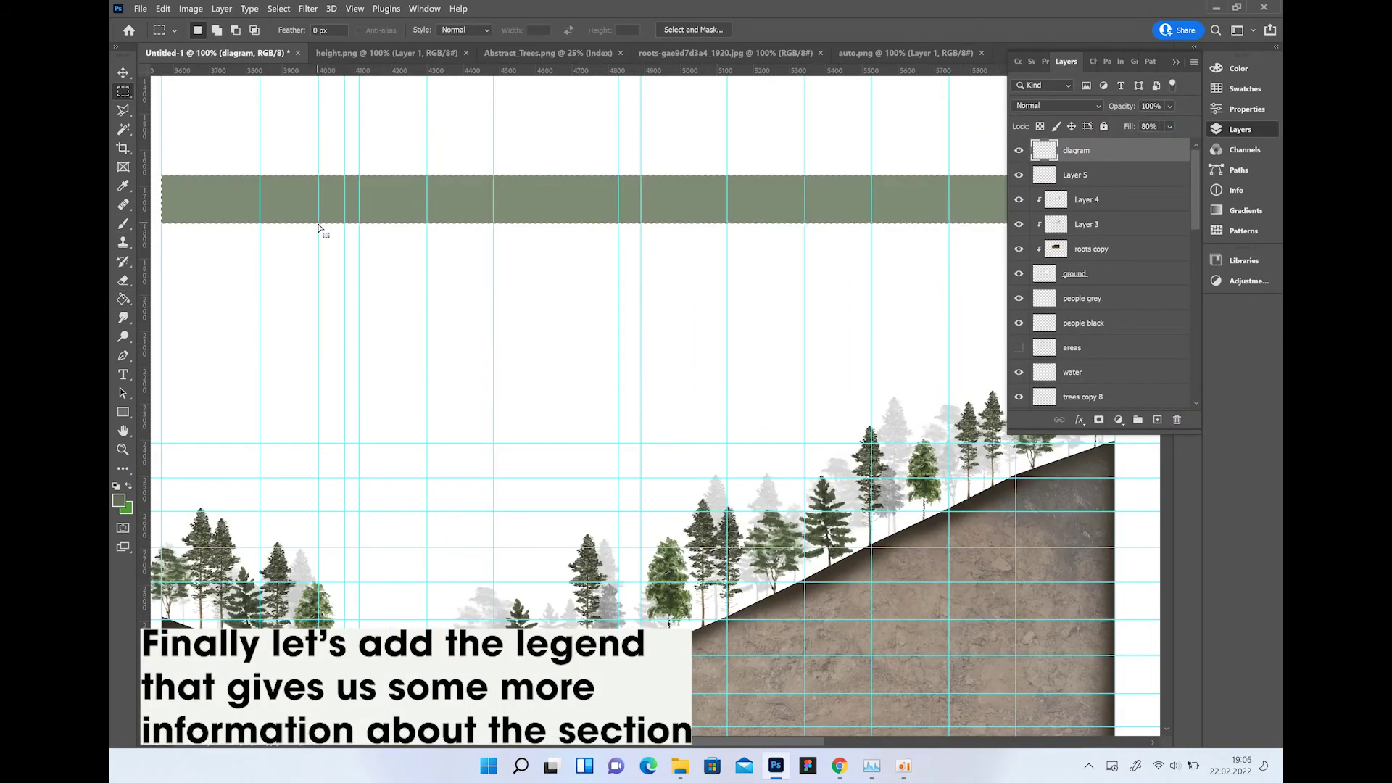
Fill a legend column beige and paint the wider creek column light blue
{"action": "key", "text": "m"}
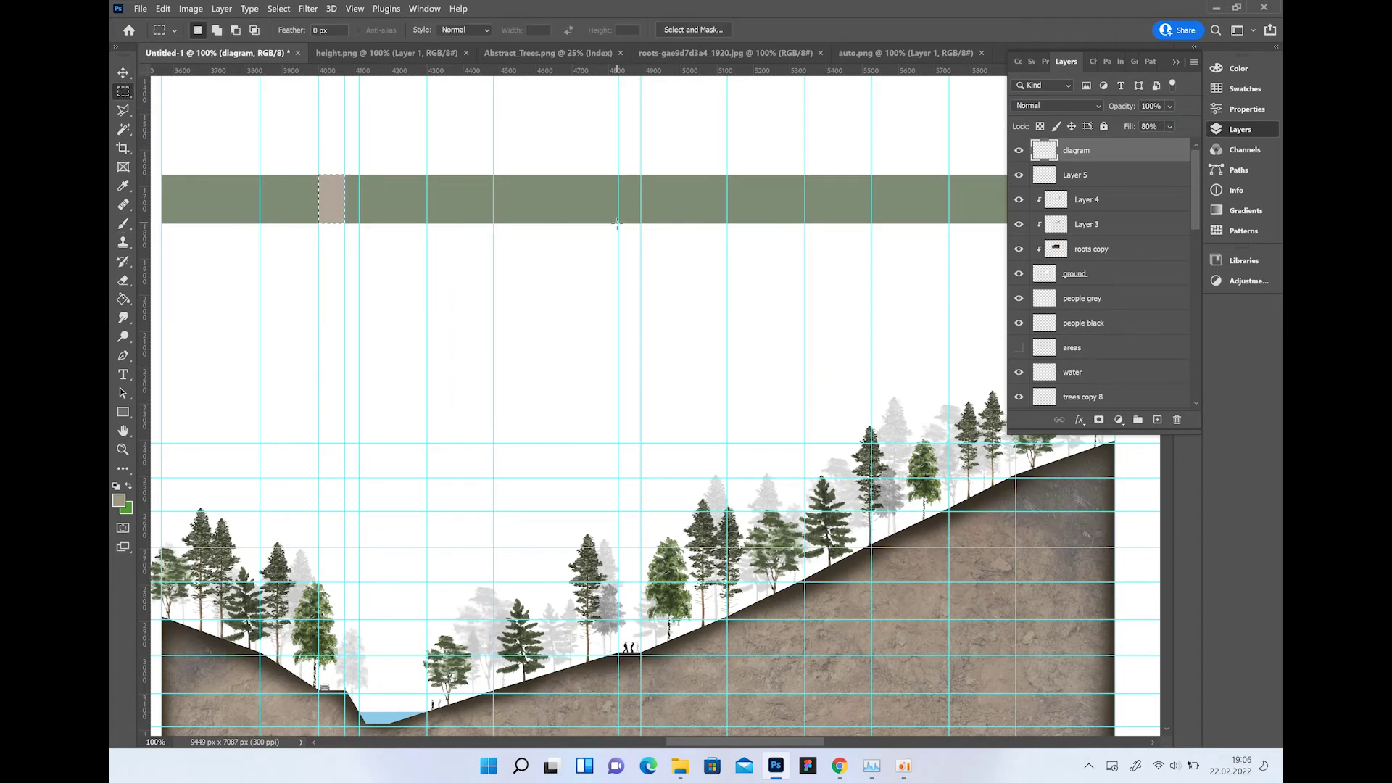
{"action": "key", "text": "Delete"}
{"action": "left_click_drag", "start_coordinate": [427, 174], "coordinate": [428, 175]}
{"action": "key", "text": "b"}
{"action": "left_click_drag", "start_coordinate": [407, 203], "coordinate": [358, 161]}
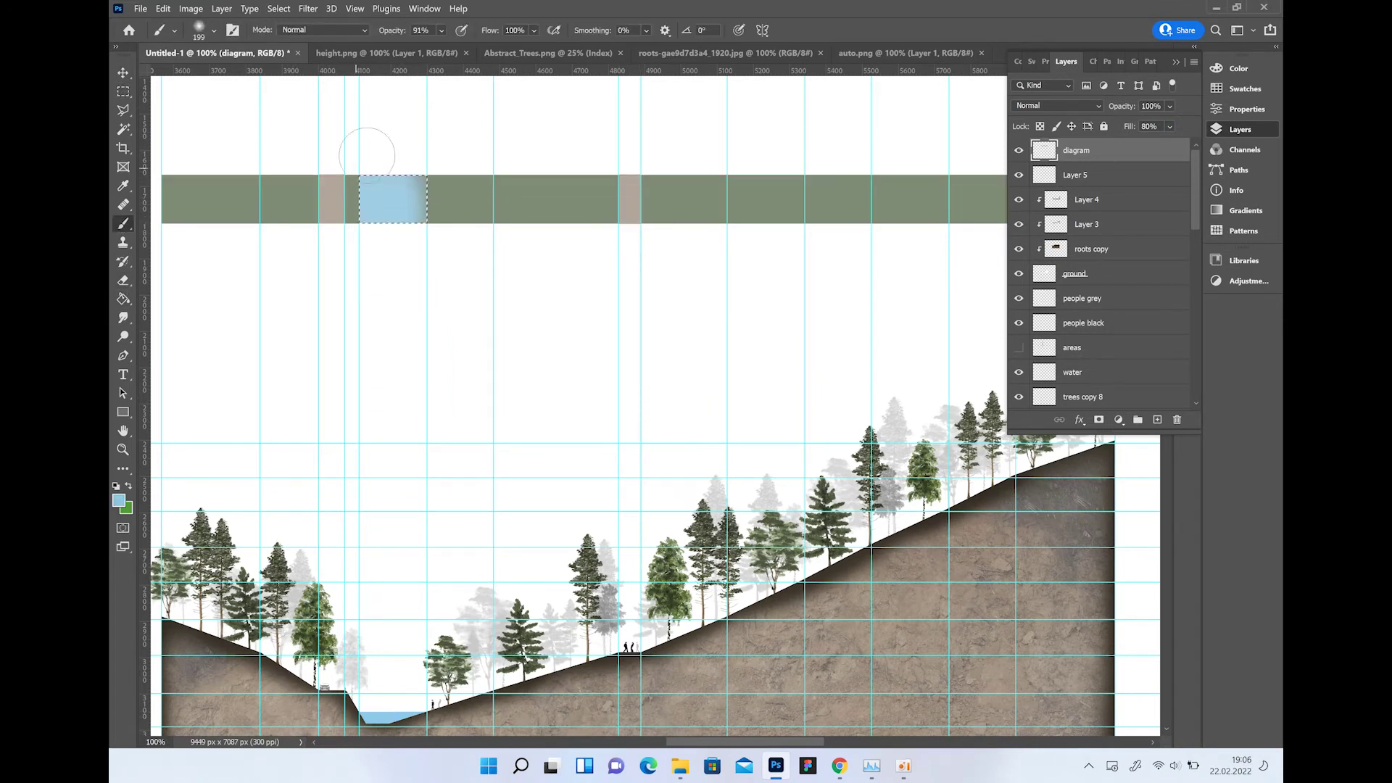
Set up a 1 px black brush for the thin column divider lines
{"action": "left_click", "coordinate": [214, 30]}
{"action": "type", "text": "1"}
{"action": "key", "text": "Return"}
{"action": "left_click", "coordinate": [118, 501]}
{"action": "left_click", "coordinate": [842, 345]}
{"action": "left_click", "coordinate": [1165, 152]}
{"action": "left_click", "coordinate": [124, 73]}
{"action": "key", "text": "ctrl+minus"}
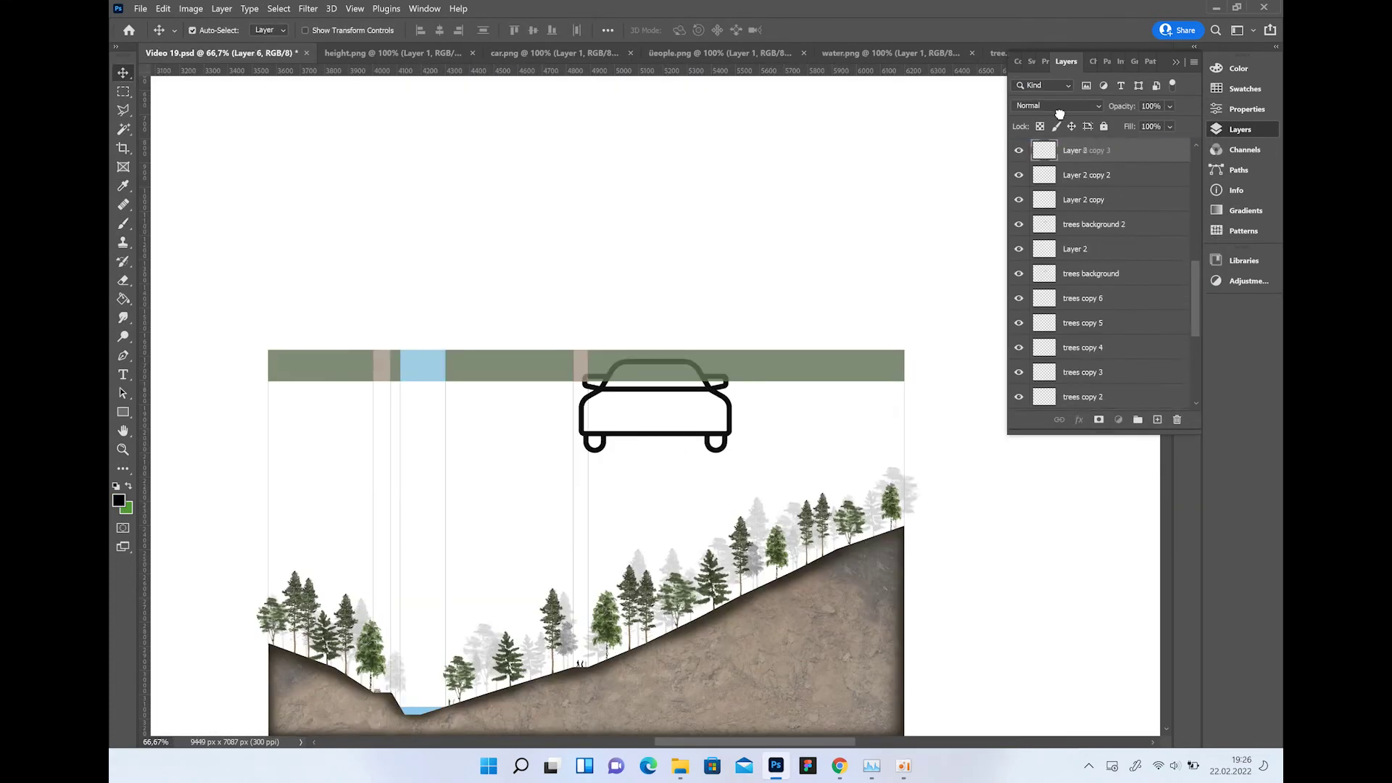
Scale the car icon down to about 11% and place it in the legend bar
{"action": "key", "text": "ctrl+t"}
{"action": "mouse_move", "coordinate": [715, 392]}
{"action": "left_mouse_down"}
{"action": "mouse_move", "coordinate": [475, 413]}
{"action": "mouse_move", "coordinate": [337, 334]}
{"action": "left_mouse_up"}
{"action": "key", "text": "ctrl+plus"}
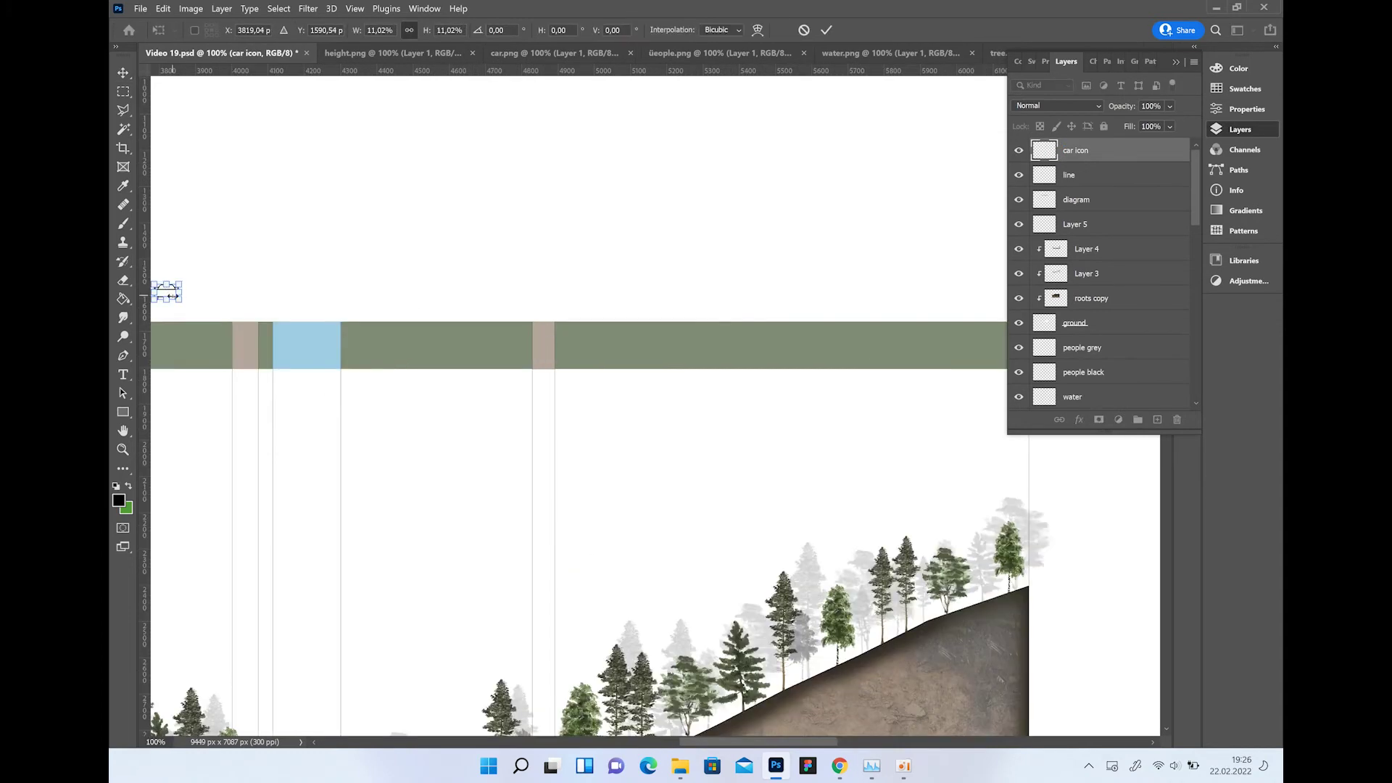
{"action": "key", "text": "ctrl+plus"}
{"action": "key", "text": "Return"}
Bring in the waves icon and shrink it to fit the blue column
{"action": "left_click", "coordinate": [892, 52]}
{"action": "left_click_drag", "start_coordinate": [530, 406], "coordinate": [246, 58]}
{"action": "key", "text": "ctrl+t"}
{"action": "left_click_drag", "start_coordinate": [736, 444], "coordinate": [557, 302]}
{"action": "key", "text": "Return"}
Bring in the people icon and fit it into the beige column
{"action": "left_click", "coordinate": [722, 53]}
{"action": "left_click_drag", "start_coordinate": [700, 369], "coordinate": [721, 467]}
{"action": "key", "text": "ctrl+minus"}
{"action": "key", "text": "ctrl+t"}
{"action": "left_click_drag", "start_coordinate": [868, 449], "coordinate": [834, 340]}
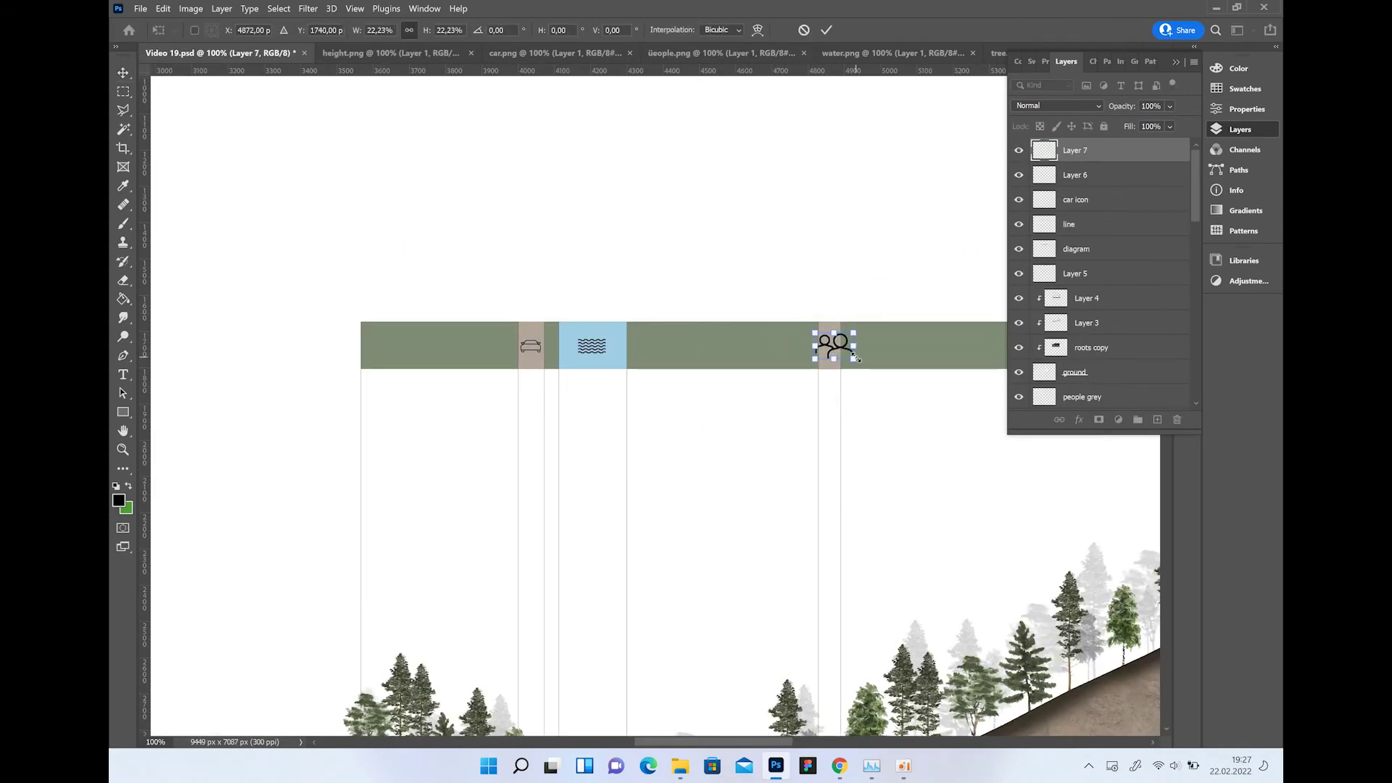
{"action": "key", "text": "ctrl+plus"}
{"action": "key", "text": "ctrl+plus"}
{"action": "key", "text": "Return"}
{"action": "key", "text": "ctrl+minus"}
Bring in the tree icon and shrink it to fit the legend bar
{"action": "left_click", "coordinate": [999, 53]}
{"action": "left_click_drag", "start_coordinate": [652, 399], "coordinate": [411, 209]}
{"action": "key", "text": "ctrl+t"}
{"action": "left_click_drag", "start_coordinate": [803, 614], "coordinate": [461, 317]}
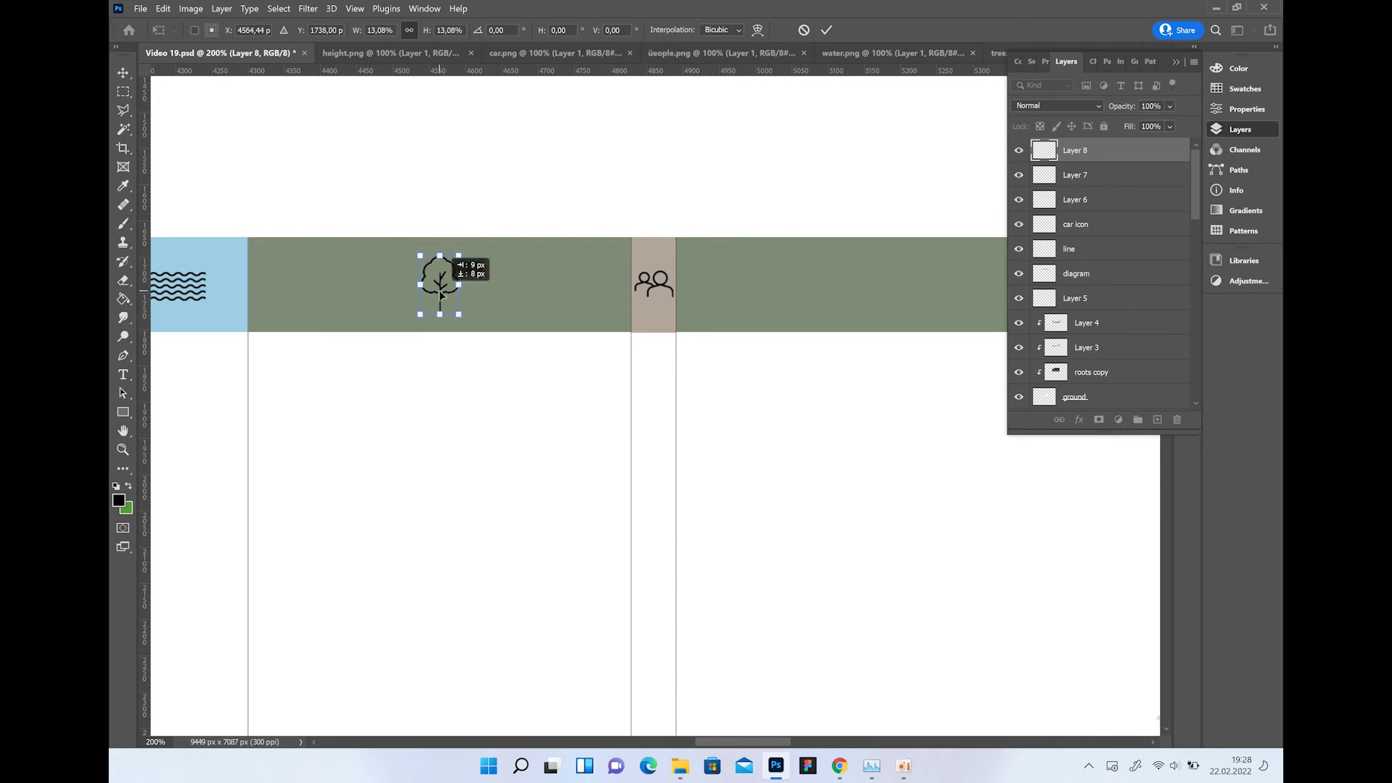
{"action": "key", "text": "Return"}
{"action": "key", "text": "ctrl+minus"}
Alt-drag copies of the tree icon into the other green sections
{"action": "left_click_drag", "start_coordinate": [937, 344], "coordinate": [543, 341]}
{"action": "scroll", "coordinate": [754, 552], "scroll_direction": "right", "scroll_amount": 5}
{"action": "key", "text": "ctrl+minus"}
{"action": "left_click", "coordinate": [793, 345]}
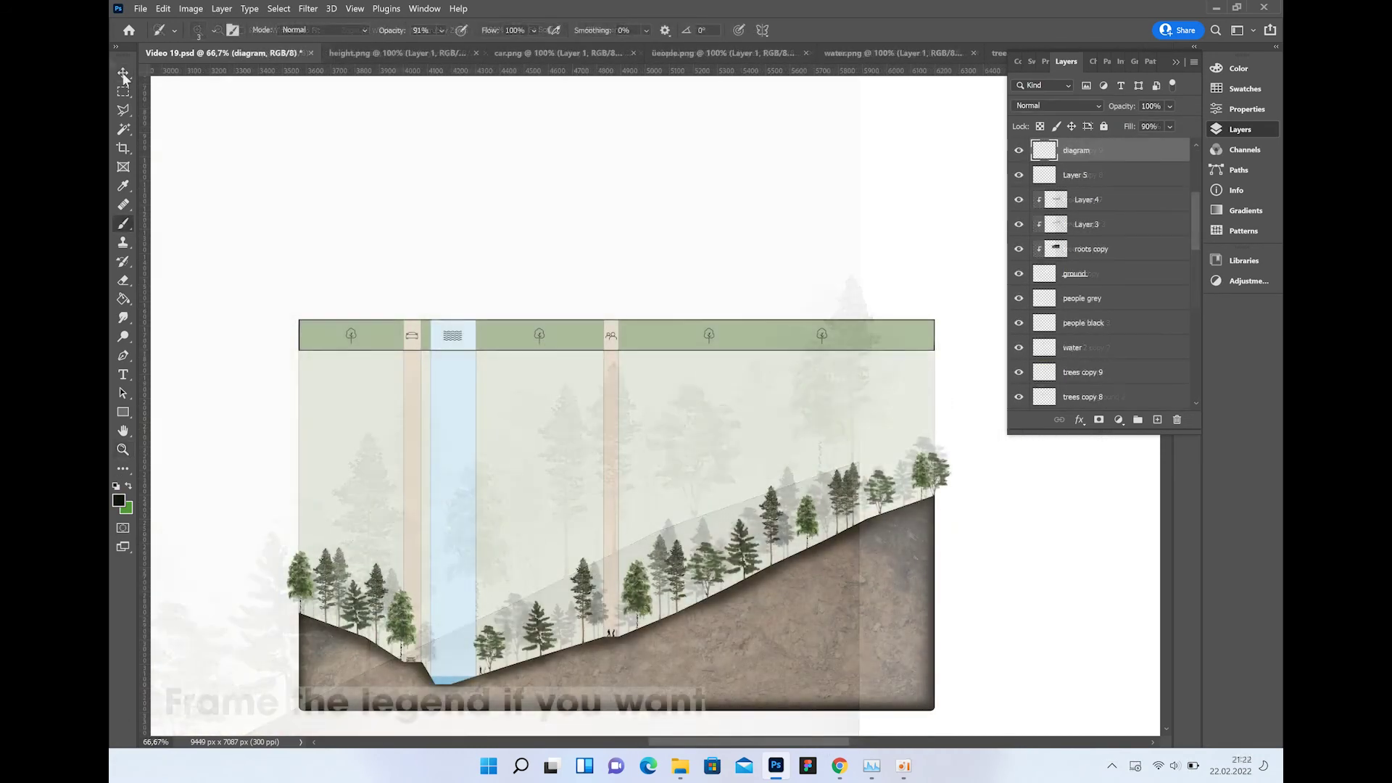
Select the background panel layer and lower its Fill to 10%
{"action": "key", "text": "alt+bracketright"}
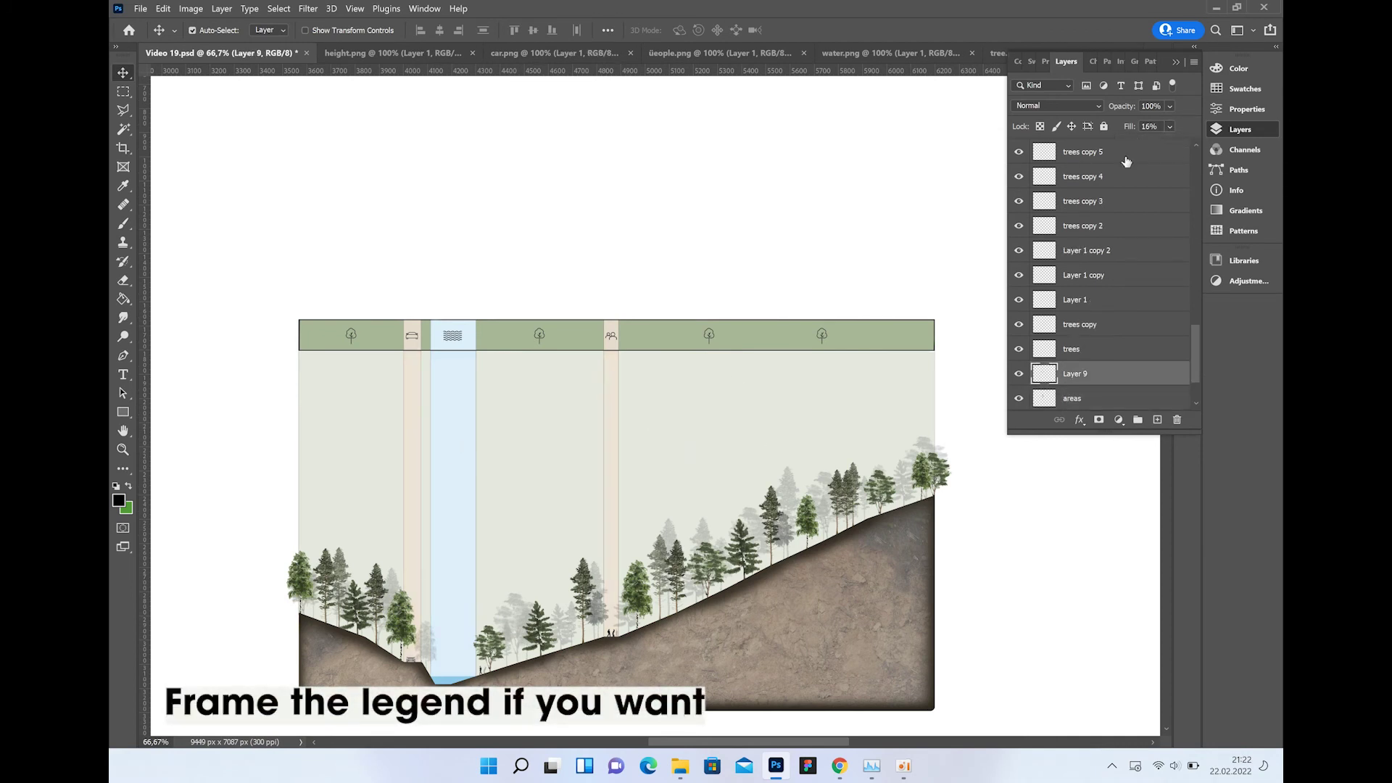
{"action": "left_click_drag", "start_coordinate": [1136, 145], "coordinate": [1132, 144]}
{"action": "scroll", "coordinate": [679, 407], "scroll_direction": "down", "scroll_amount": 3}
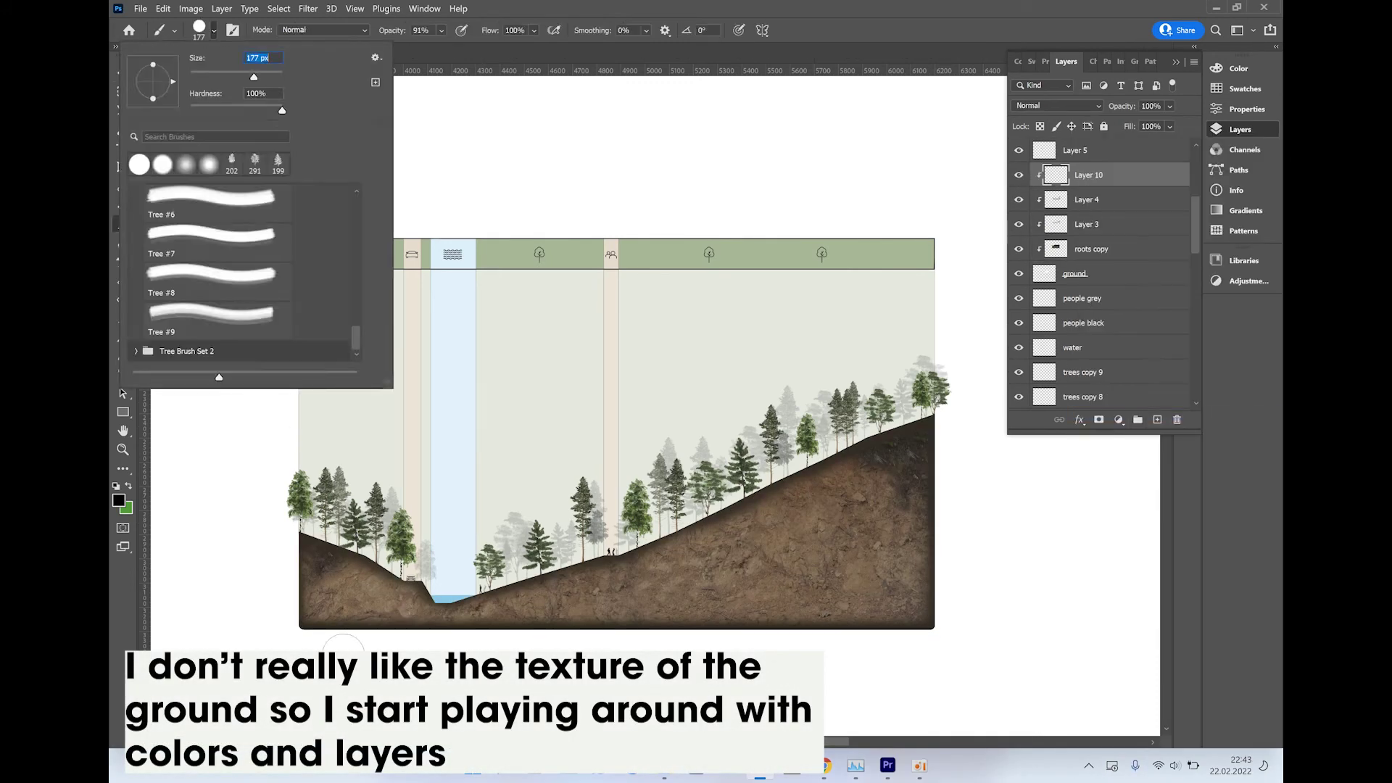
Paint over the brown texture, reorder and hide layers, and set the green ground to 40% fill
{"action": "left_click_drag", "start_coordinate": [894, 431], "coordinate": [662, 537]}
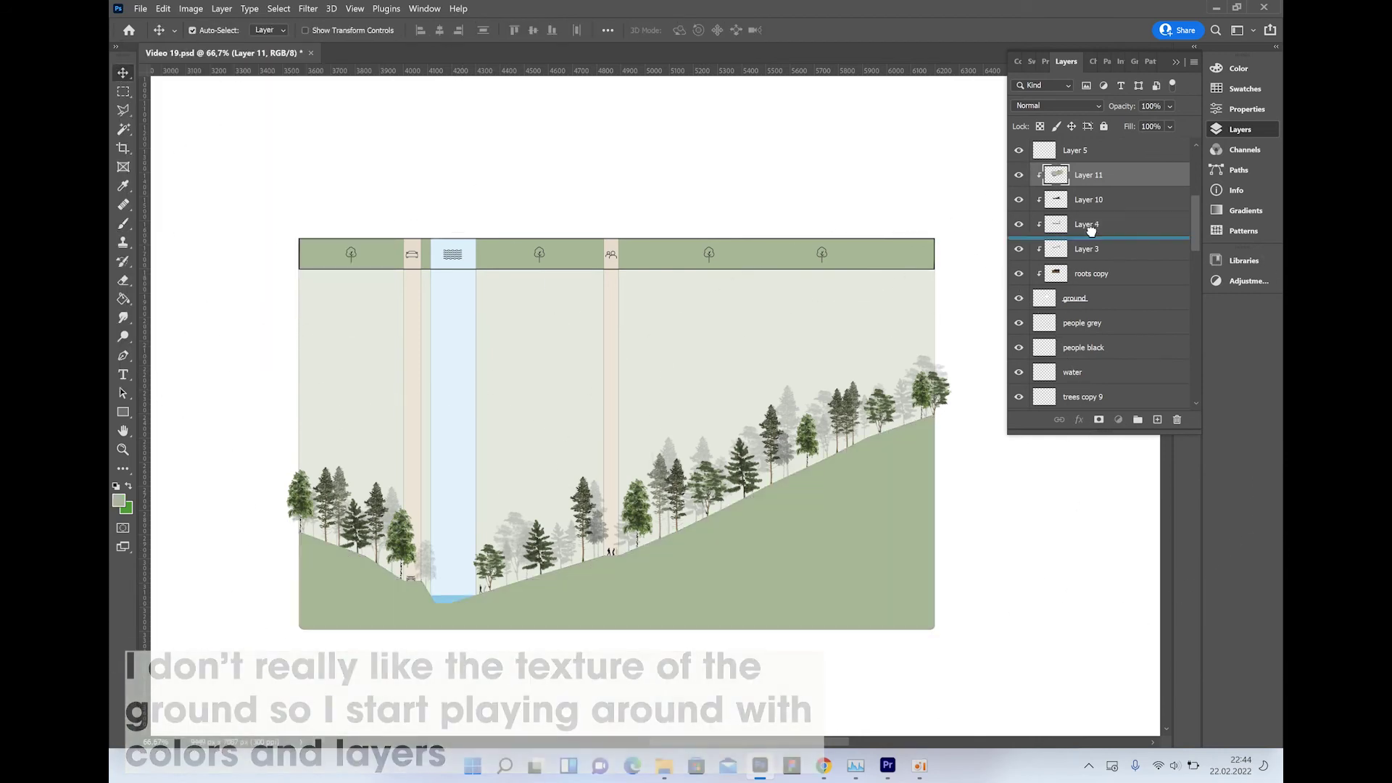
{"action": "left_click_drag", "start_coordinate": [1092, 229], "coordinate": [1091, 232]}
{"action": "left_click_drag", "start_coordinate": [1019, 175], "coordinate": [1019, 203]}
{"action": "left_click_drag", "start_coordinate": [1088, 249], "coordinate": [1088, 221]}
{"action": "left_click", "coordinate": [1170, 126]}
{"action": "left_click_drag", "start_coordinate": [1182, 143], "coordinate": [1153, 147]}
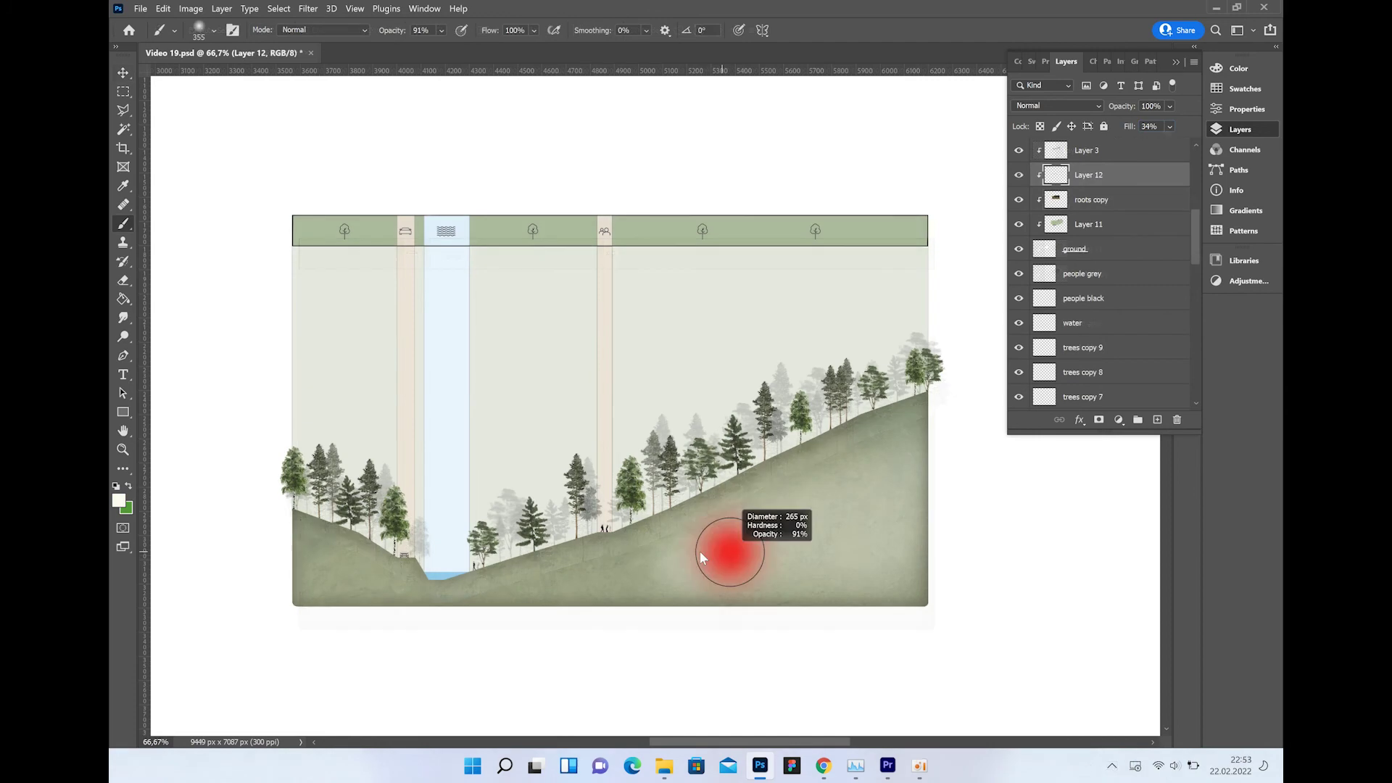
Soft-brush shade the ground, then shrink and move the pasted birds into the sky
{"action": "left_click_drag", "start_coordinate": [700, 555], "coordinate": [573, 569]}
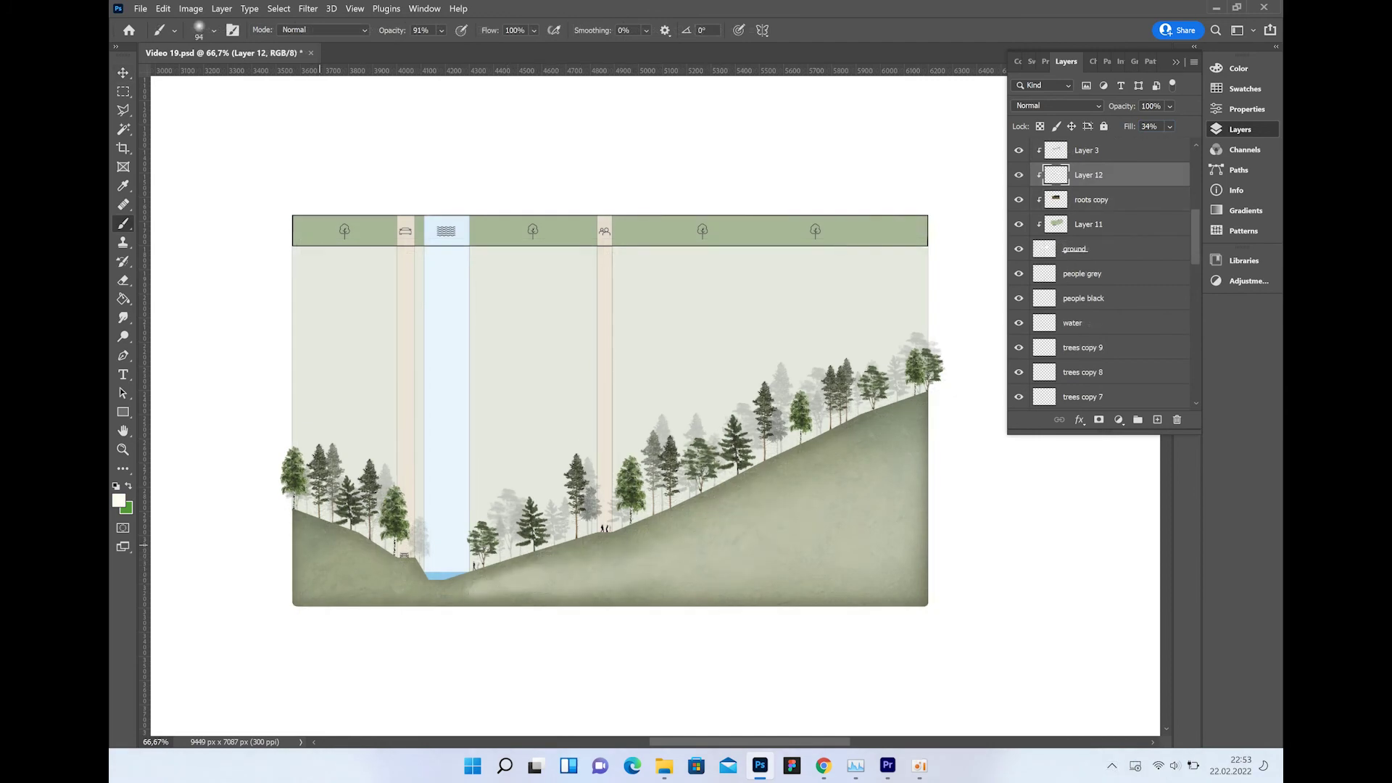
{"action": "left_click_drag", "start_coordinate": [326, 559], "coordinate": [371, 582]}
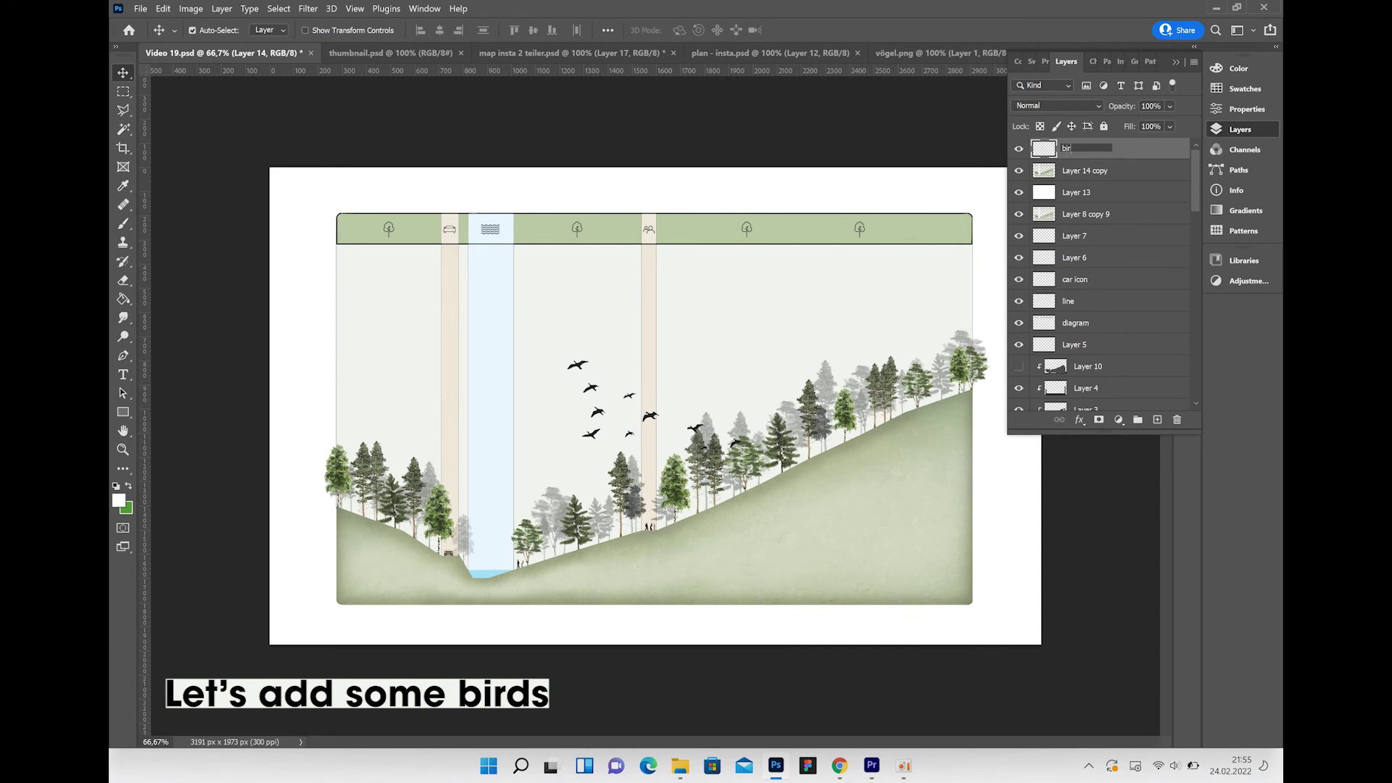
{"action": "type", "text": "ds"}
{"action": "left_click_drag", "start_coordinate": [520, 352], "coordinate": [447, 350]}
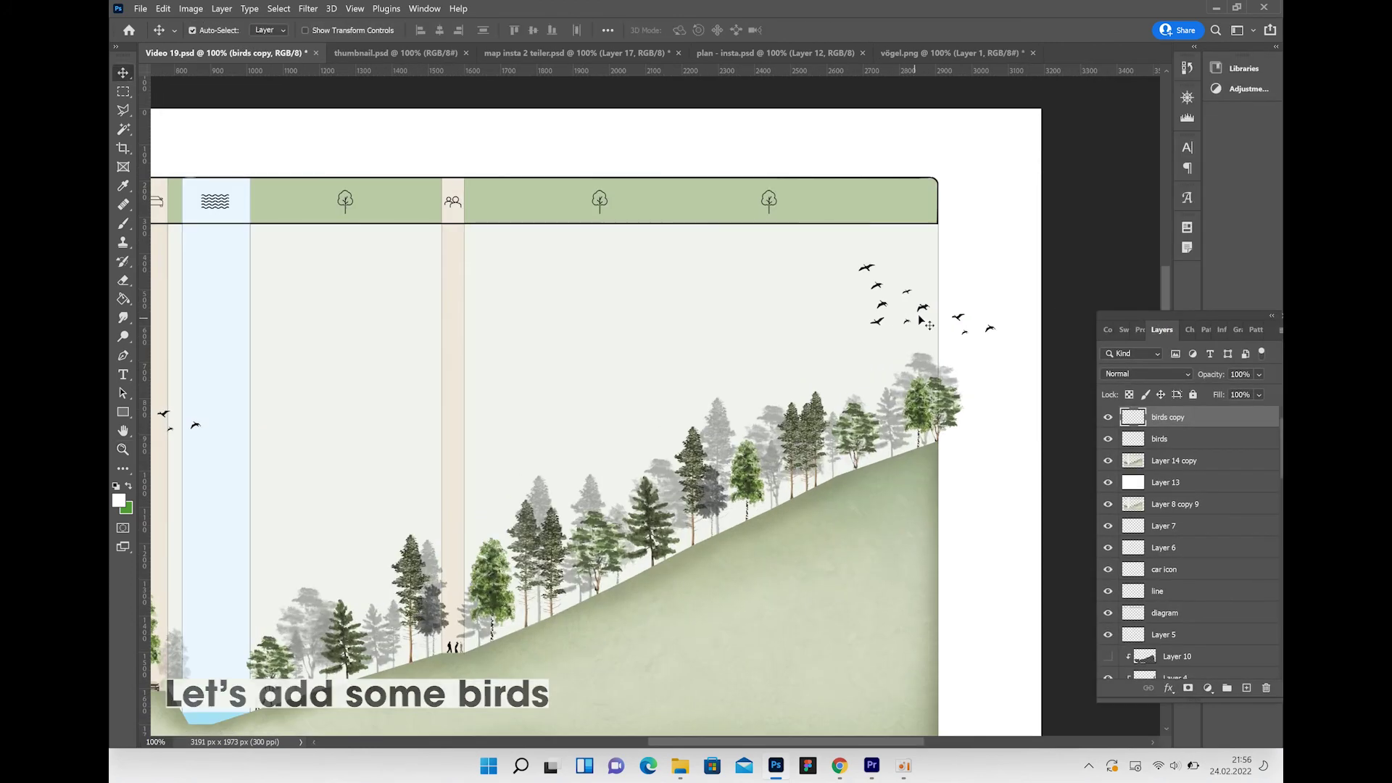
Nudge the flock right, lasso a few birds onto a copy layer, and start transforming it
{"action": "left_click_drag", "start_coordinate": [921, 319], "coordinate": [959, 317]}
{"action": "key", "text": "l"}
{"action": "left_click", "coordinate": [899, 297]}
{"action": "left_click", "coordinate": [930, 289]}
{"action": "key", "text": "ctrl+d"}
{"action": "key", "text": "ctrl+t"}
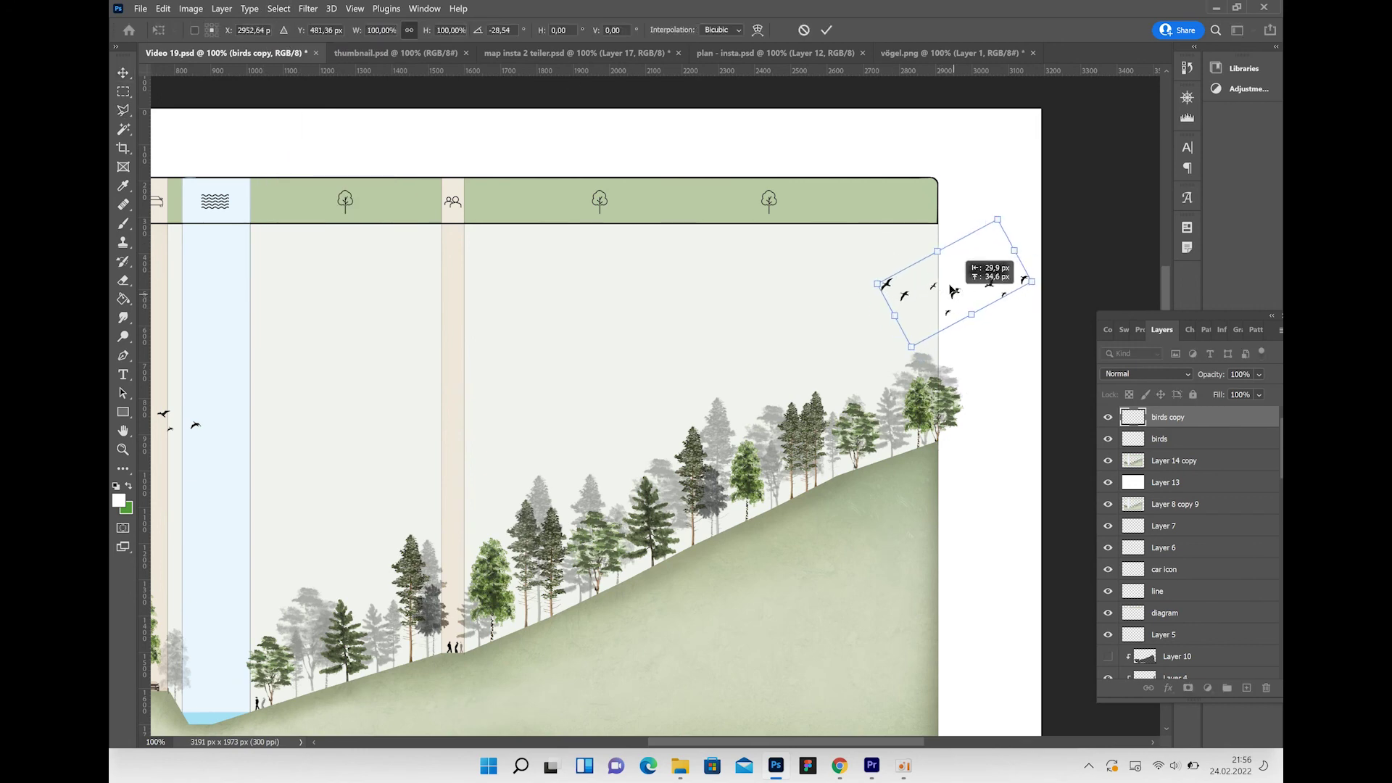